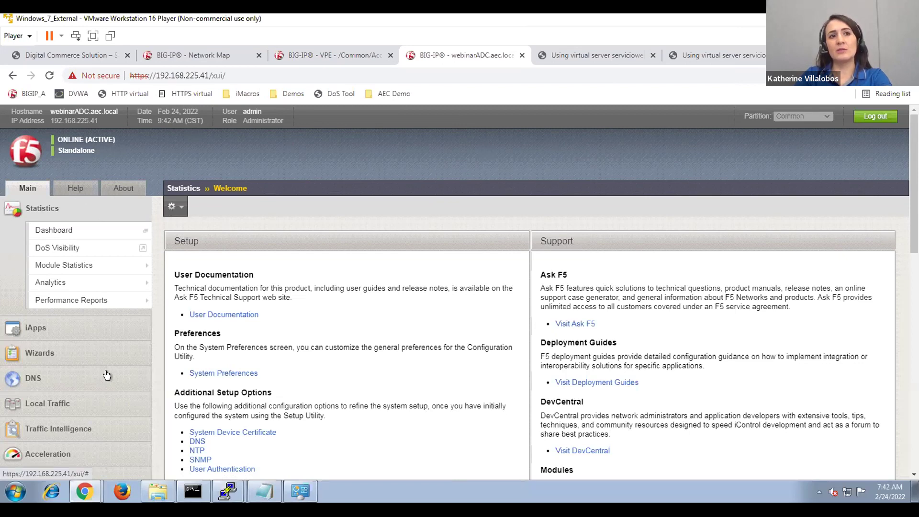
Open Local Traffic's Virtual Server List showing ServicioWeb01_http, ServicioWeb01_https and dvwa_App.
scroll(107, 375, "down", 2)
scroll(106, 374, "down", 1)
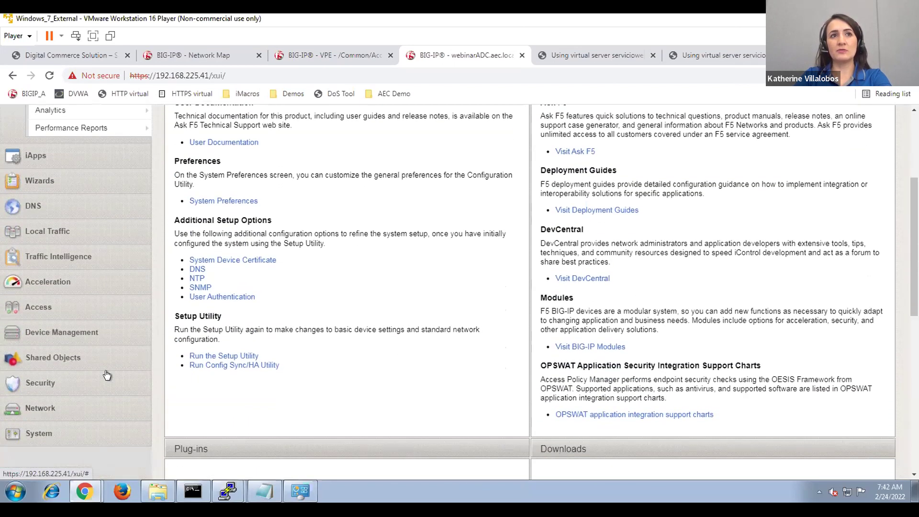
scroll(106, 374, "up", 2)
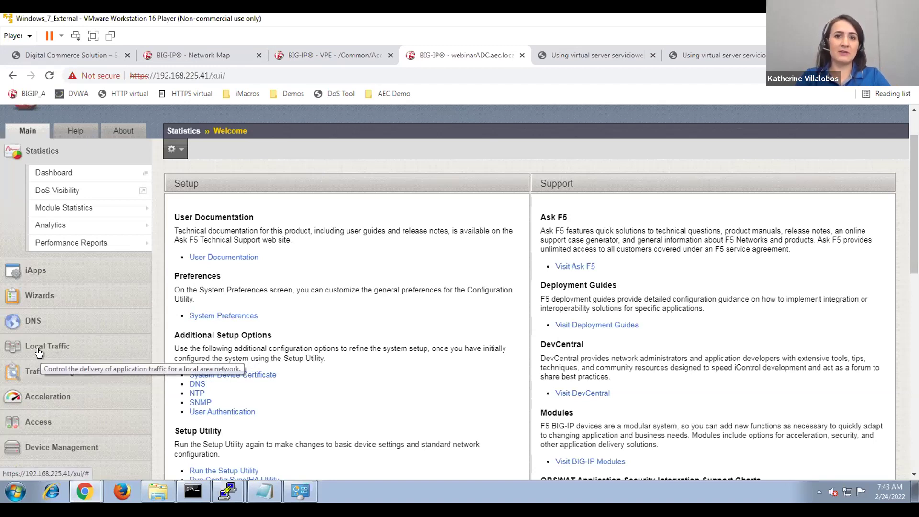
scroll(291, 311, "up", 1)
scroll(294, 316, "up", 2)
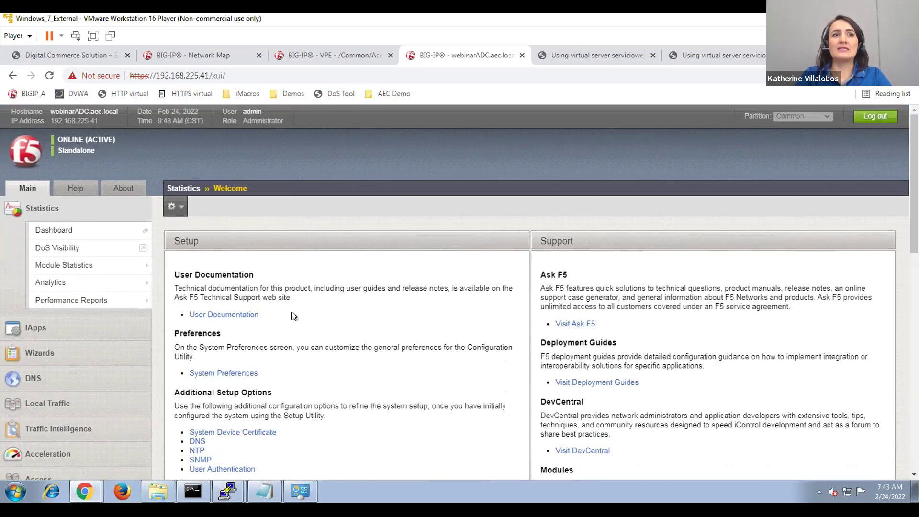
left_click(73, 407)
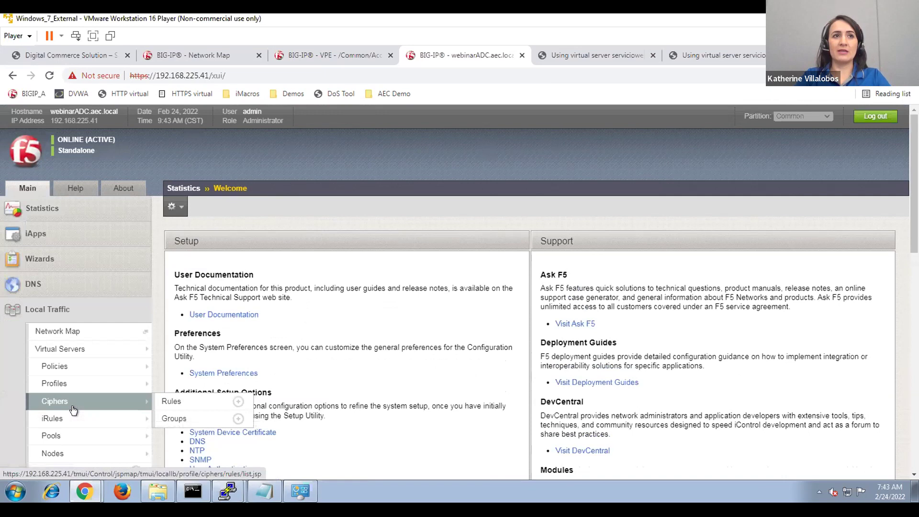
left_click(49, 346)
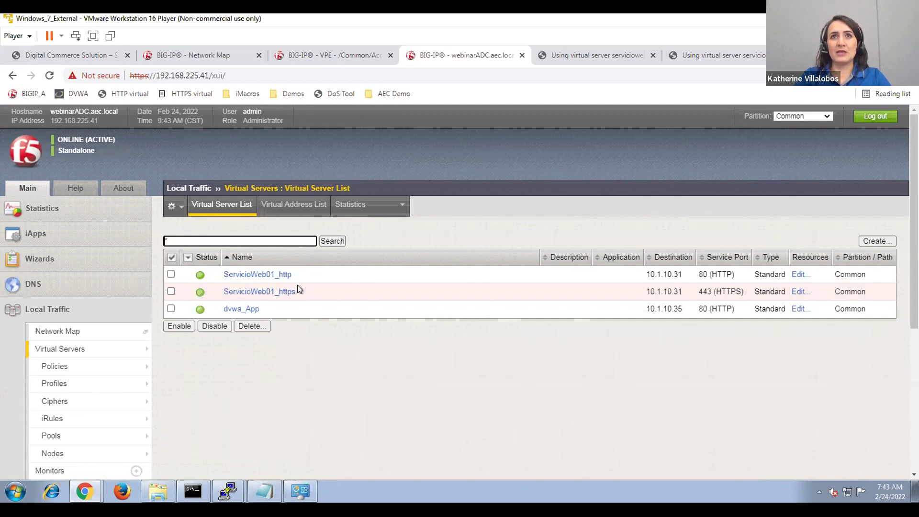
View the servicioweb01.demoaec.com test page, answered by Node #1 at 10.1.20.11:80.
left_click(617, 56)
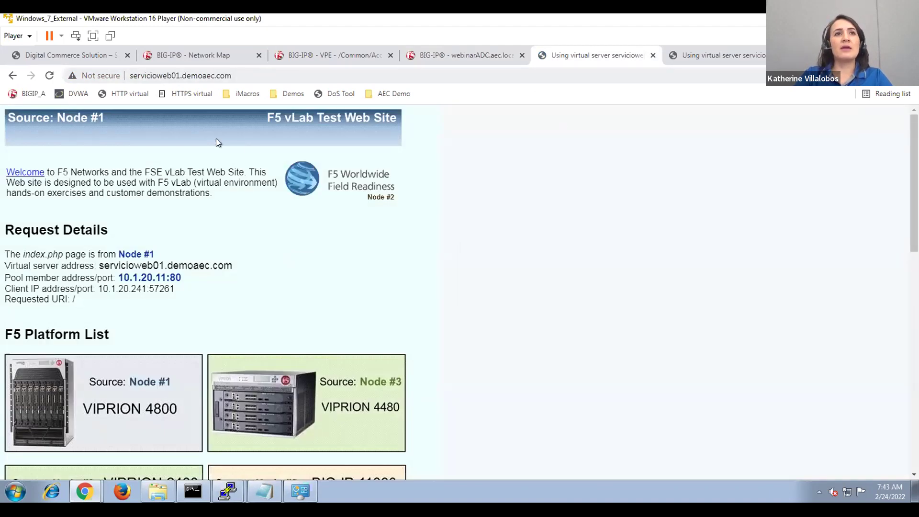
scroll(259, 304, "down", 3)
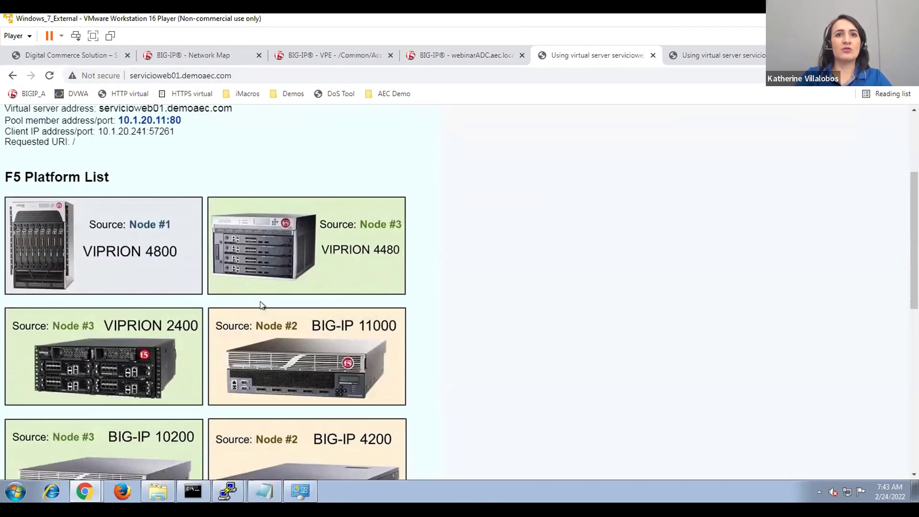
scroll(259, 300, "down", 5)
scroll(260, 300, "up", 8)
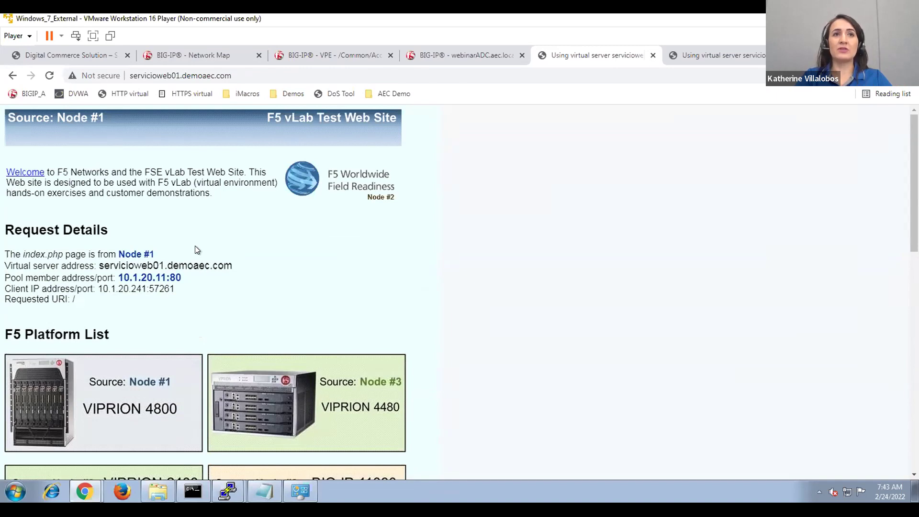
Return to BIG-IP and view the Network Map of the three virtual servers, pools and members.
left_click(415, 55)
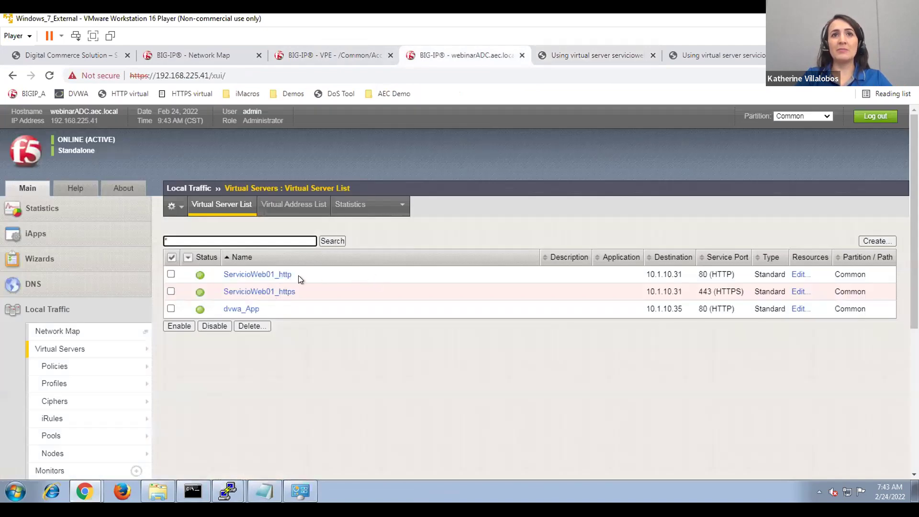
mouse_move(79, 354)
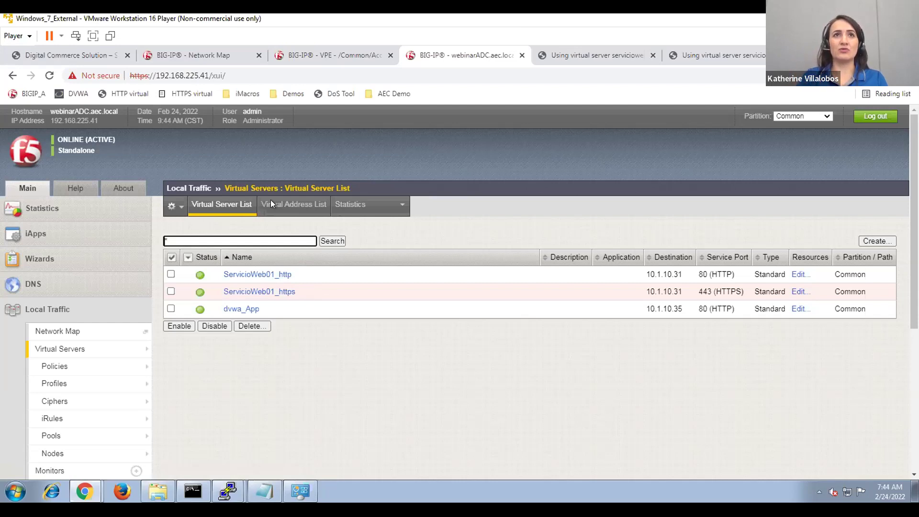
left_click(215, 51)
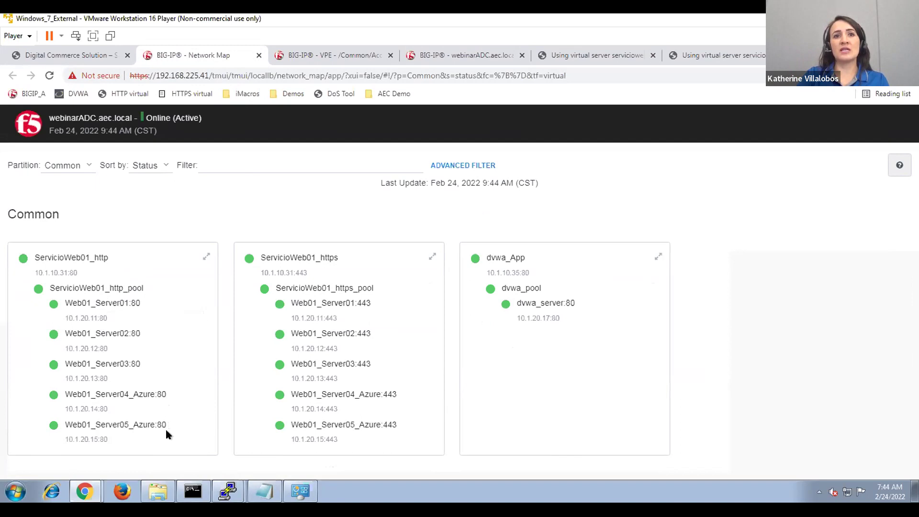
Reset the traffic statistics of all three virtual servers.
left_click(429, 57)
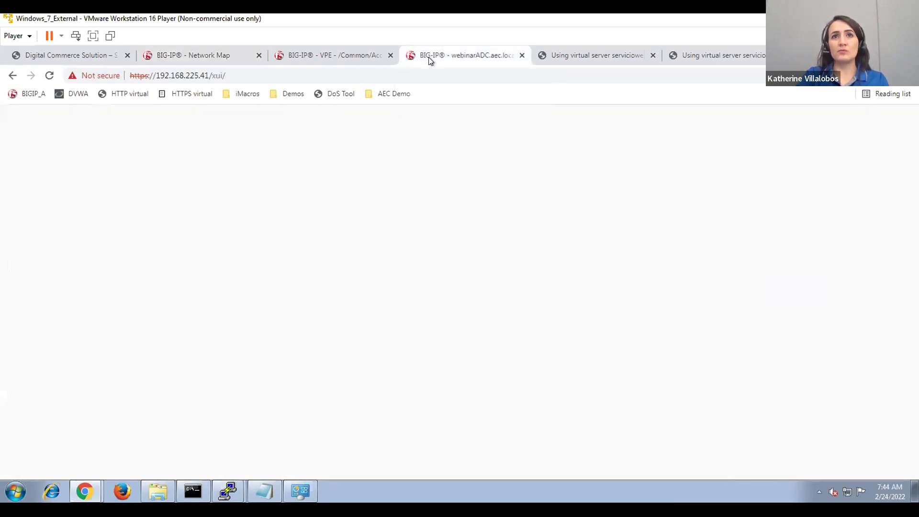
mouse_move(130, 352)
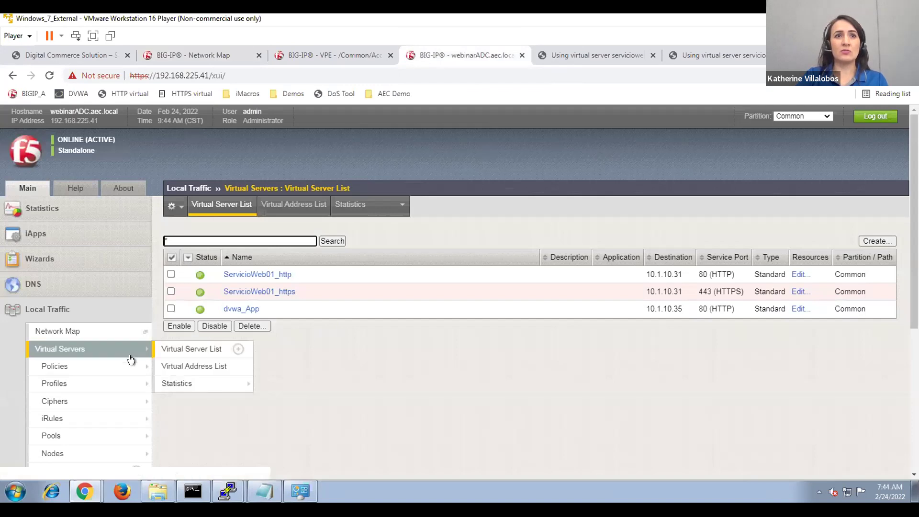
mouse_move(245, 389)
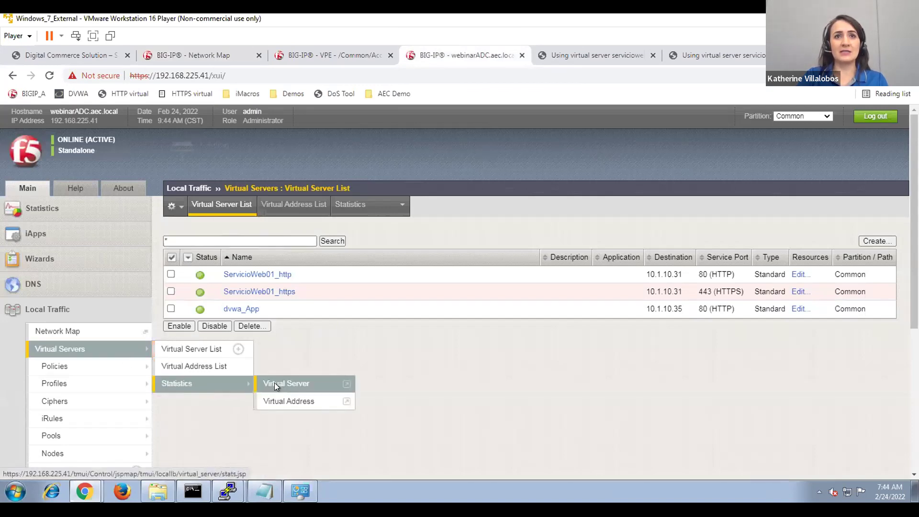
left_click(274, 383)
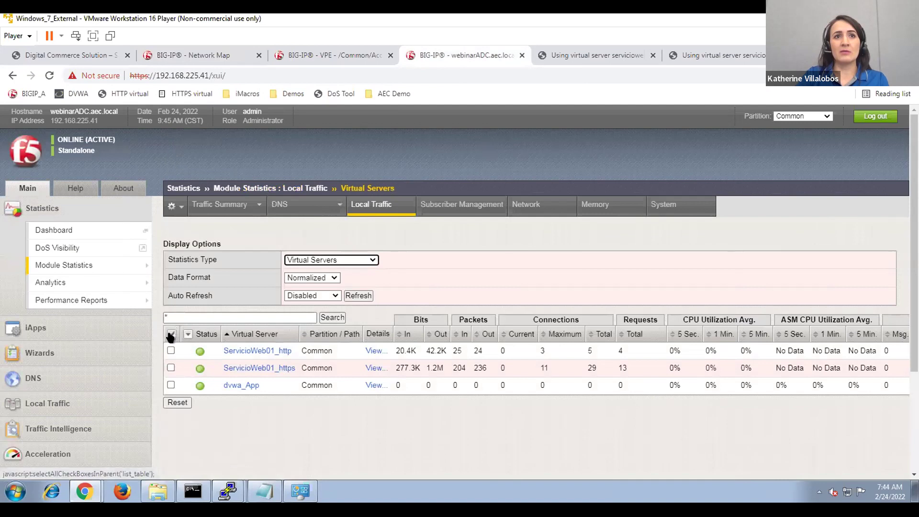
left_click(172, 334)
left_click(177, 403)
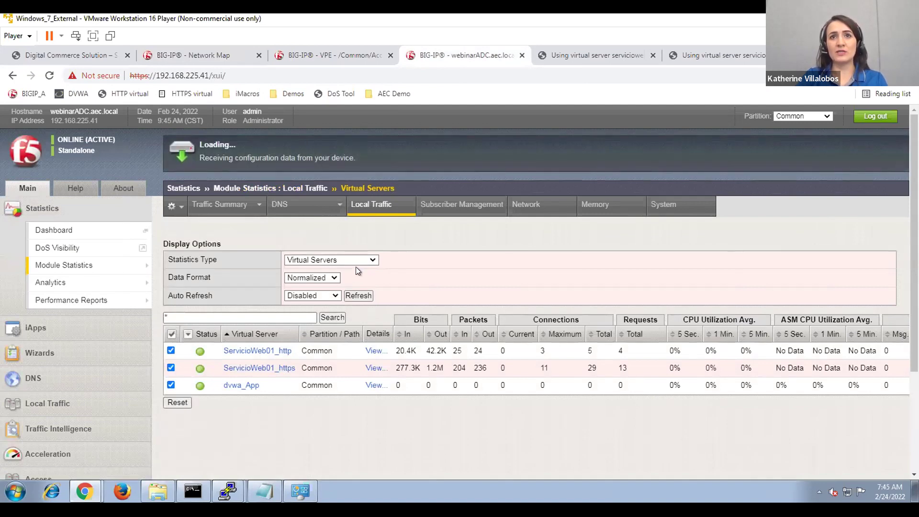
Switch statistics to Pools and reset counters for every pool and pool member.
left_click(356, 261)
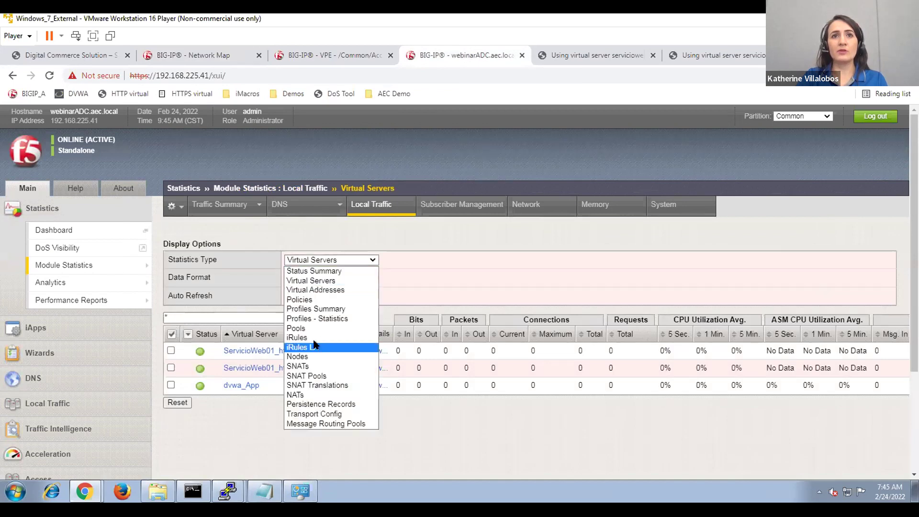
left_click(308, 328)
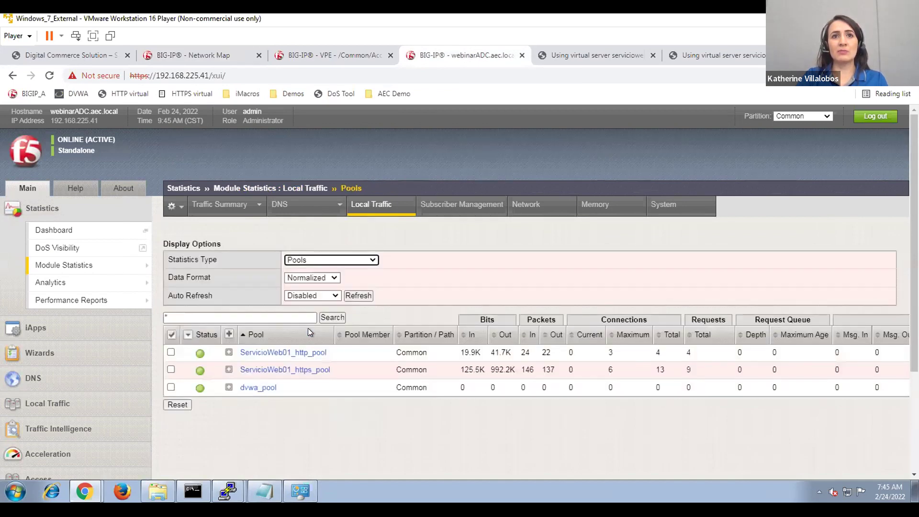
left_click(229, 334)
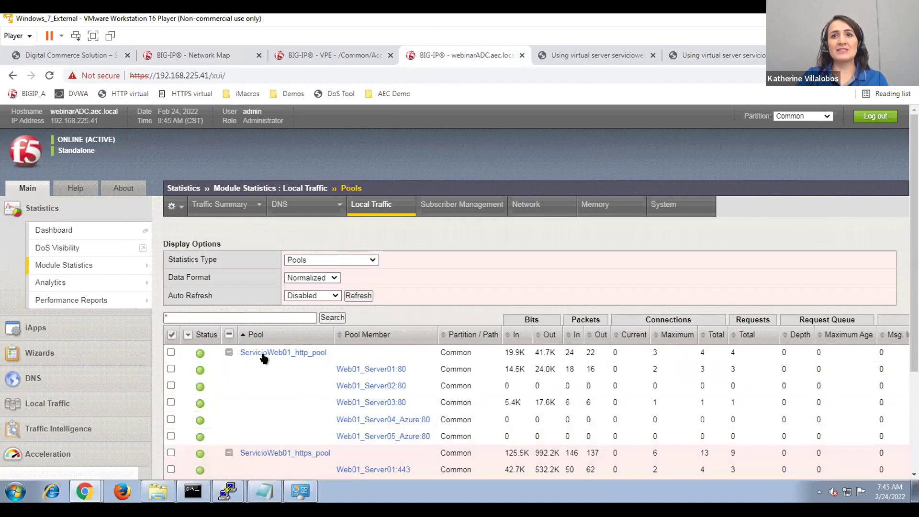
scroll(254, 340, "down", 3)
left_click(171, 219)
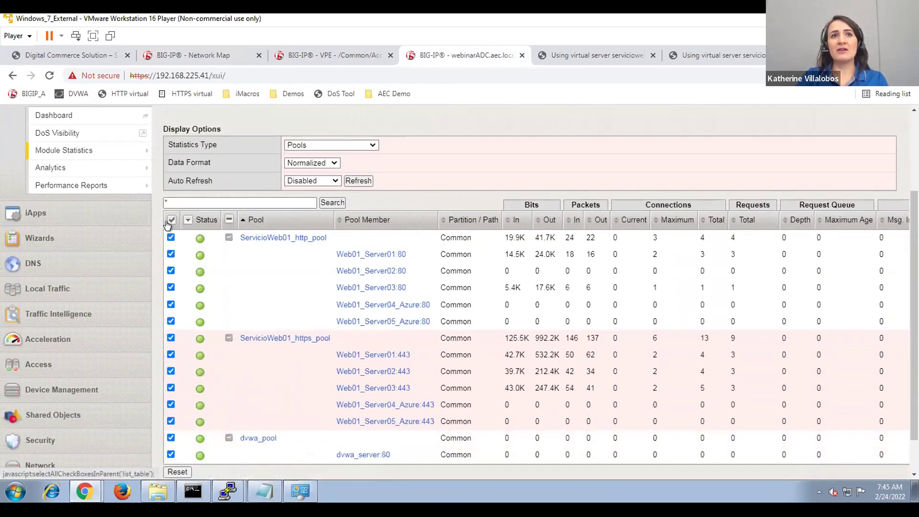
scroll(190, 411, "down", 2)
left_click(180, 427)
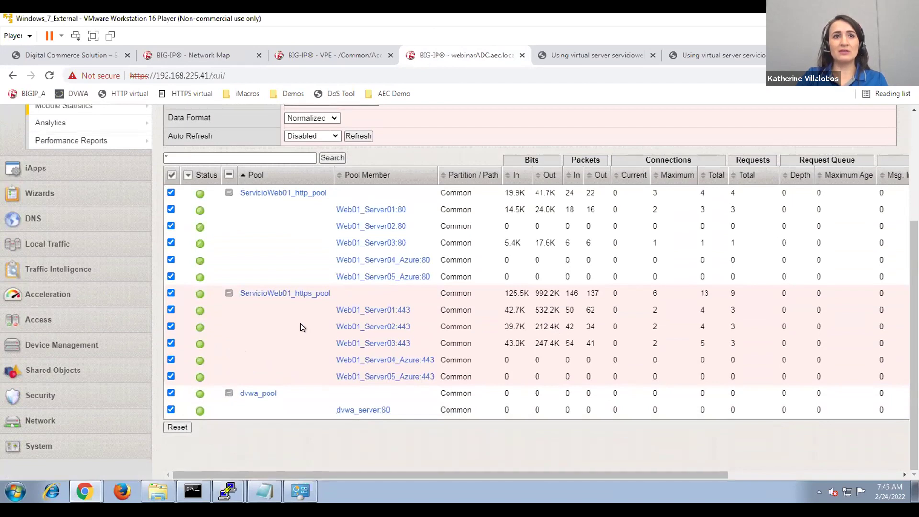
left_click(177, 427)
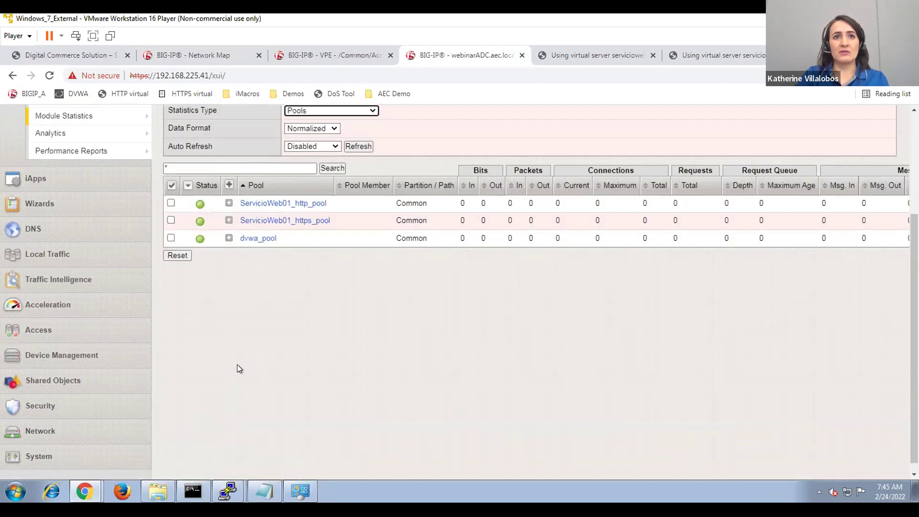
Check the zeroed statistics of ServicioWeb01_http_pool's five members, then return to the test page.
left_click(298, 205)
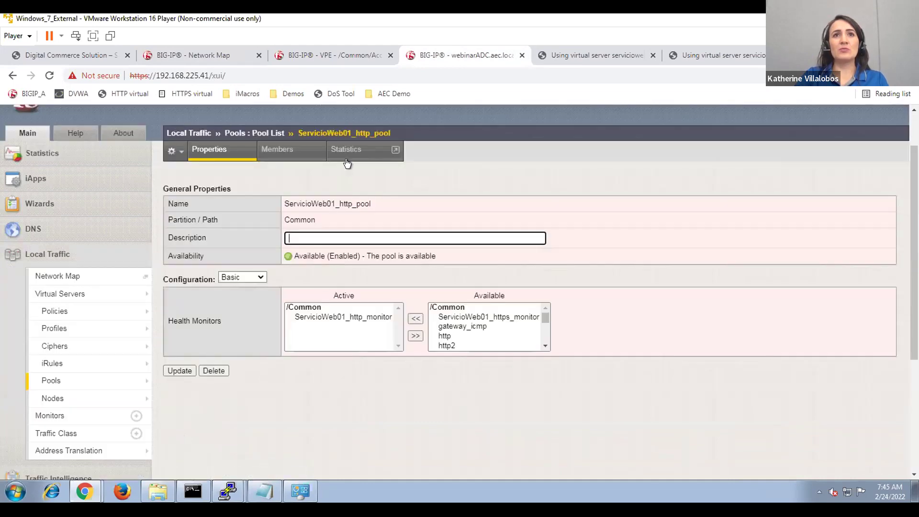
left_click(346, 159)
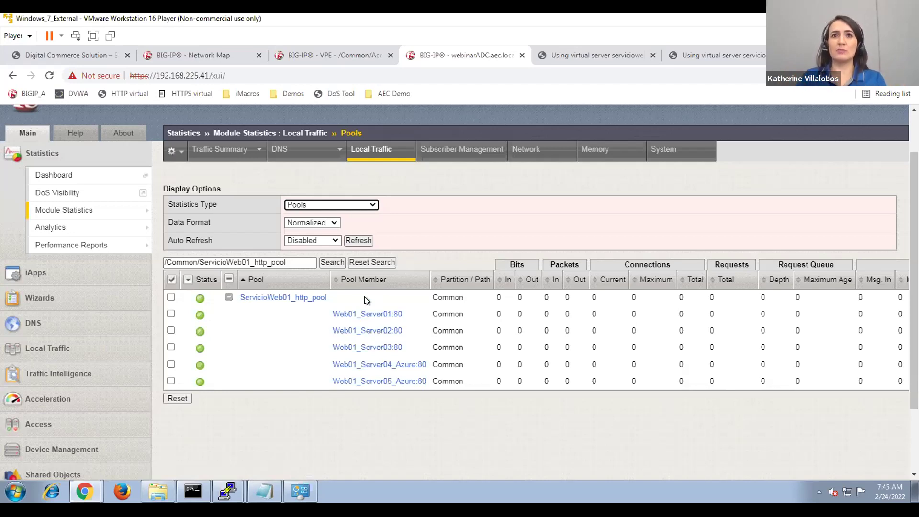
left_click(568, 54)
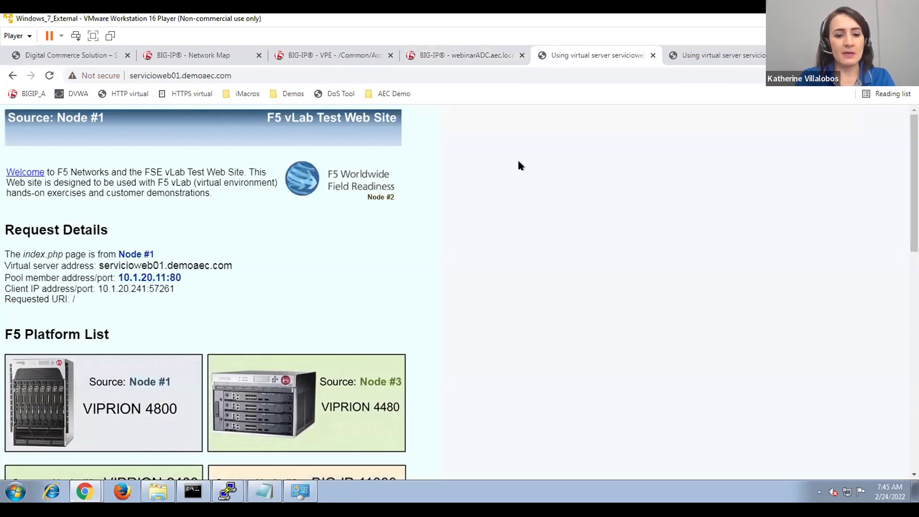
Reload the test page six times to watch requests rotate across Nodes #1, #2 and #3.
key("F5")
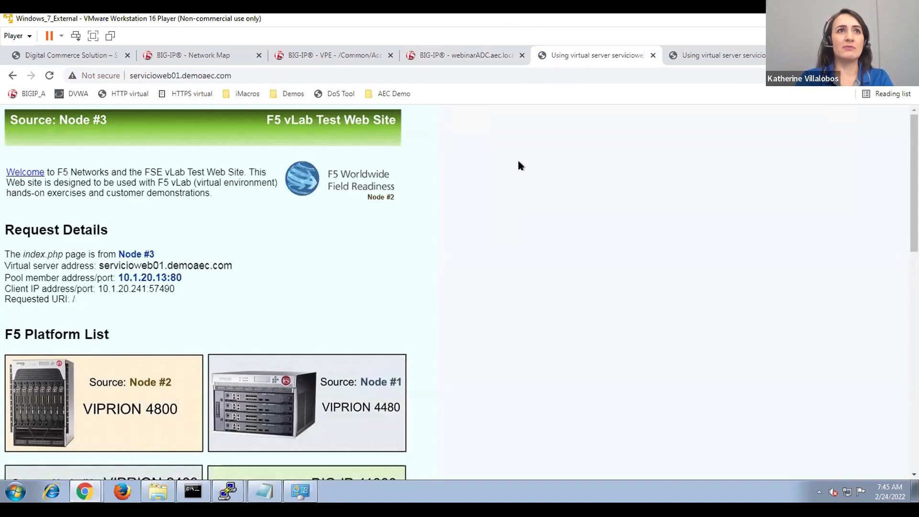
key("F5")
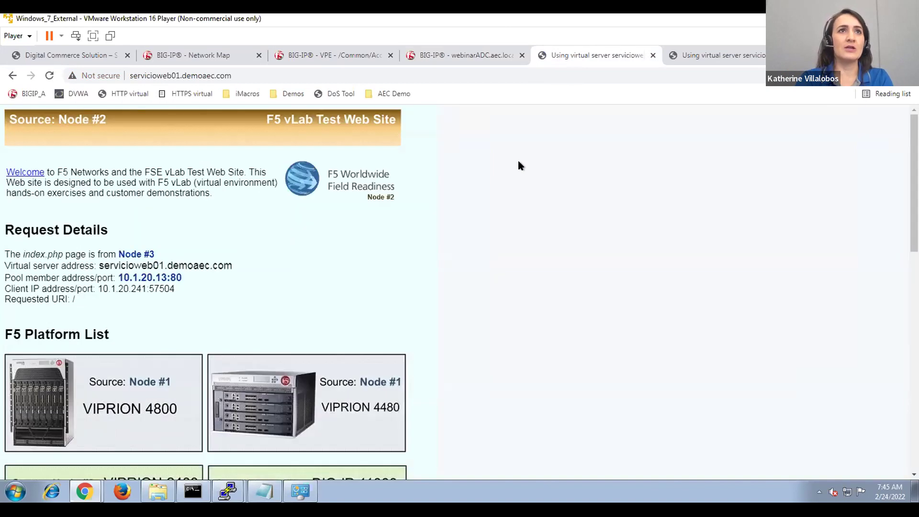
key("F5")
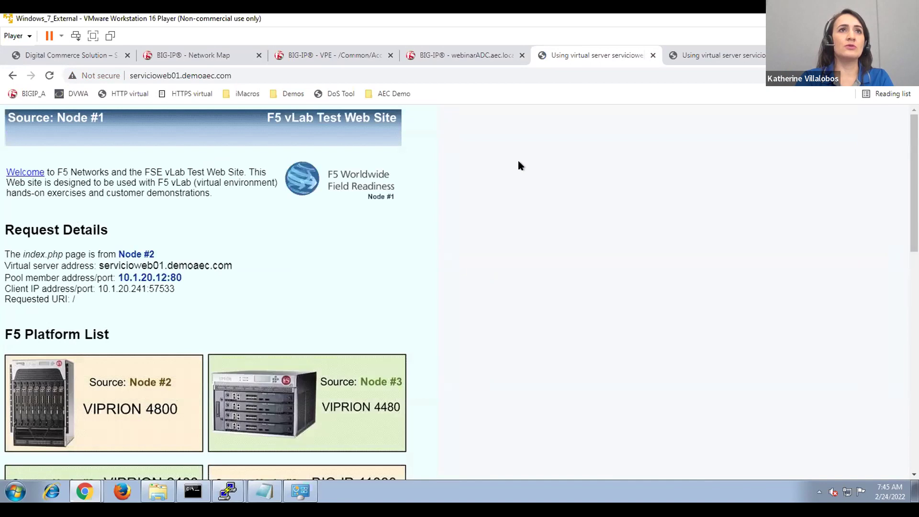
key("F5")
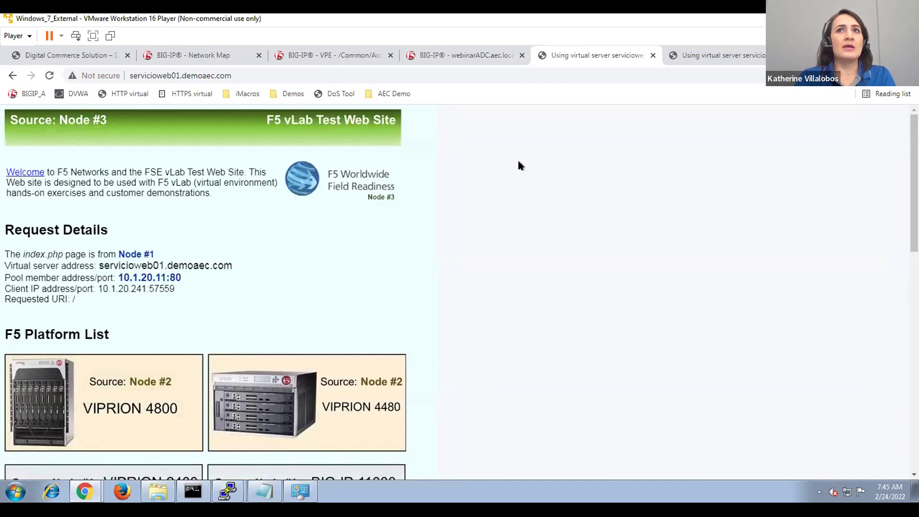
key("F5")
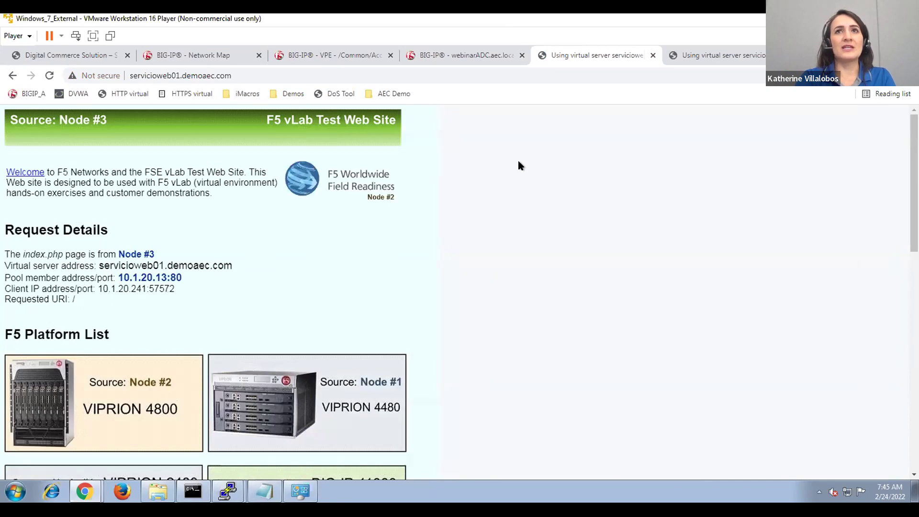
key("F5")
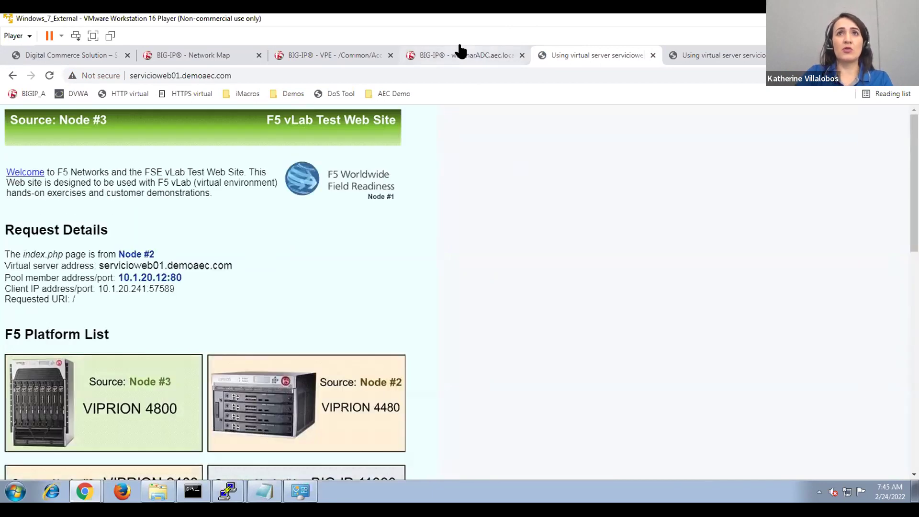
left_click(460, 53)
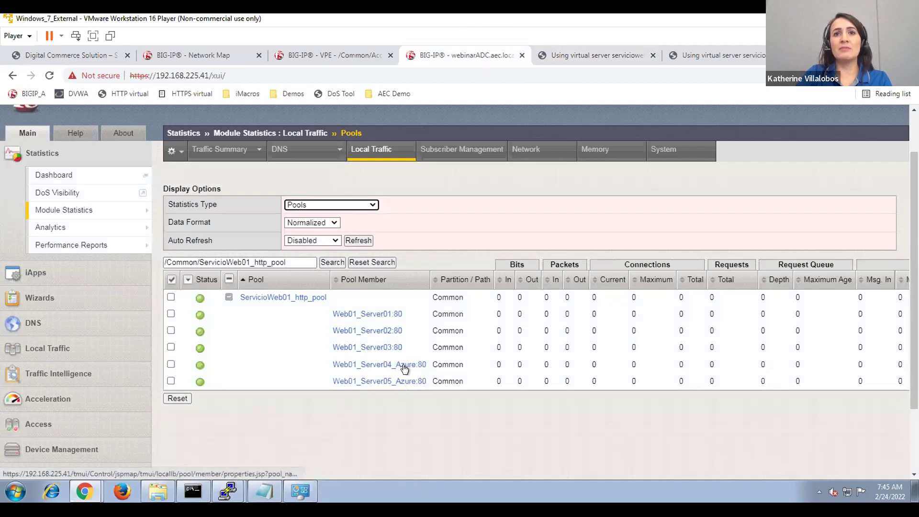
Refresh pool statistics: 104 requests split 34/35/35 across Server01–03, Azure members at zero.
left_click(358, 241)
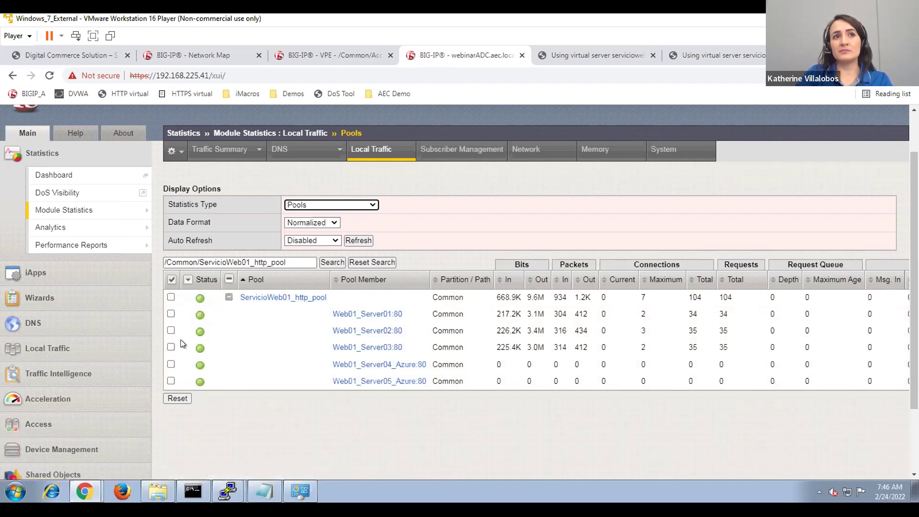
left_click(64, 347)
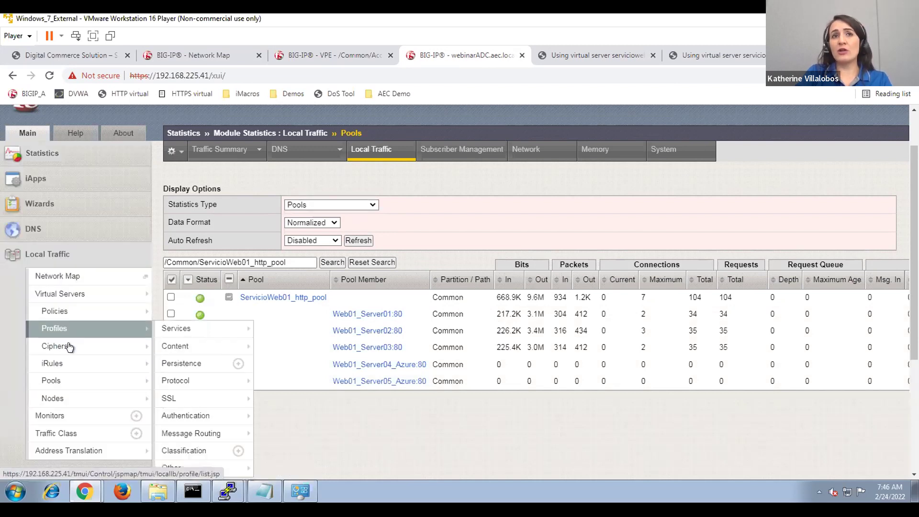
Review ServicioWeb01_http_monitor's send string GET /HealthCheck.html and receive string SERVER_UP.
left_click(72, 416)
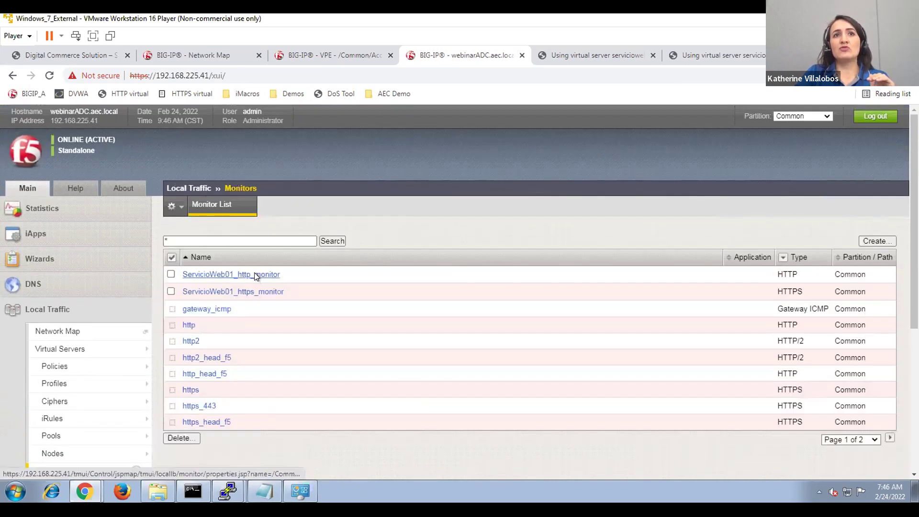
left_click(256, 275)
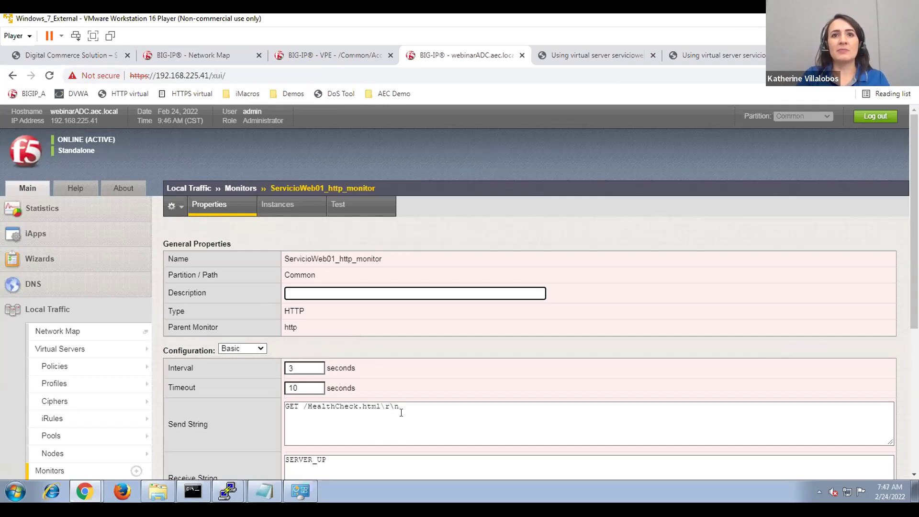
left_click_drag(400, 406, 285, 407)
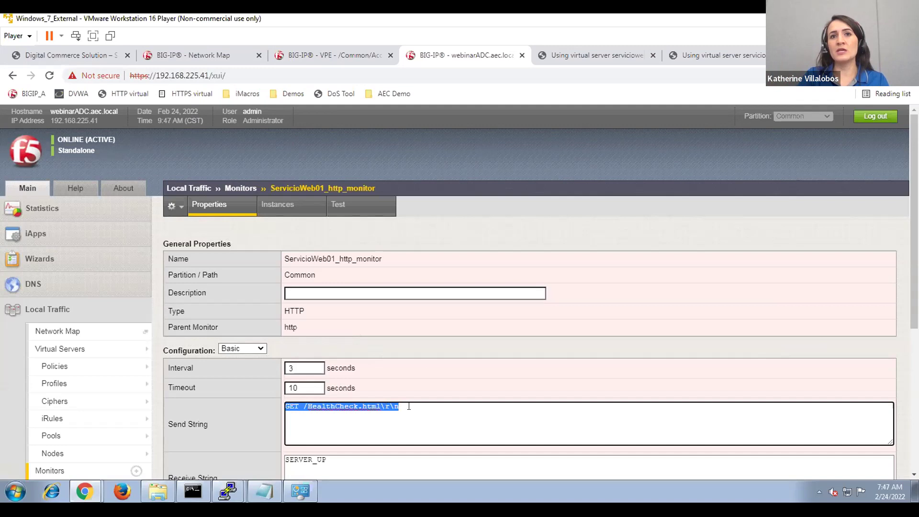
left_click_drag(330, 464, 283, 460)
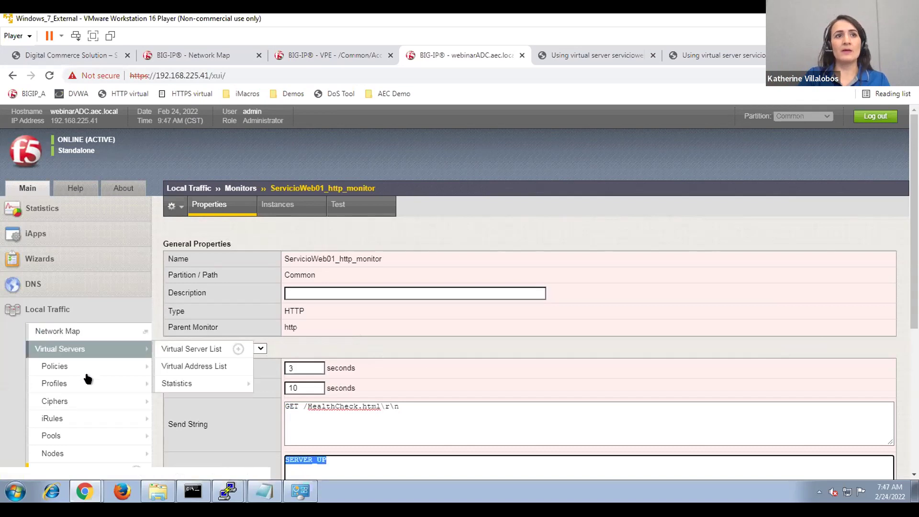
left_click(80, 434)
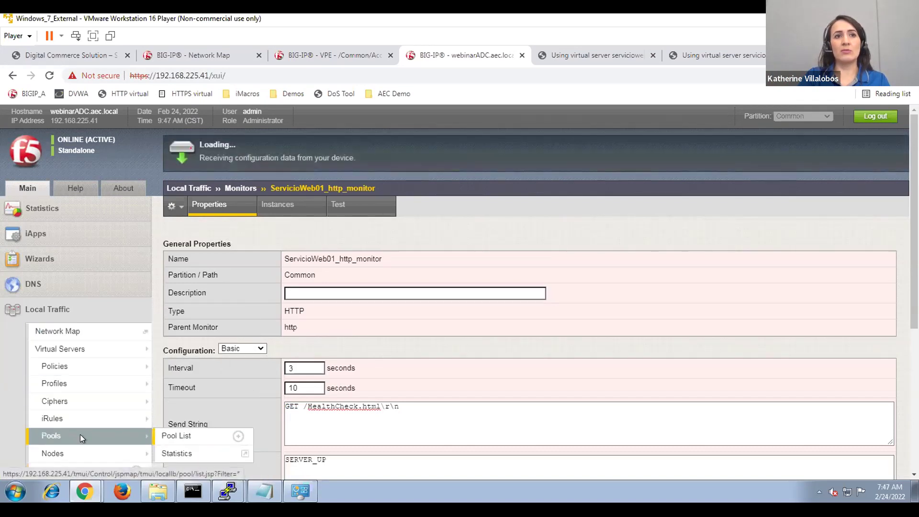
Show ServicioWeb01_http_pool members: Servers 01–03 at priority 10, Azure servers at 5.
left_click(281, 275)
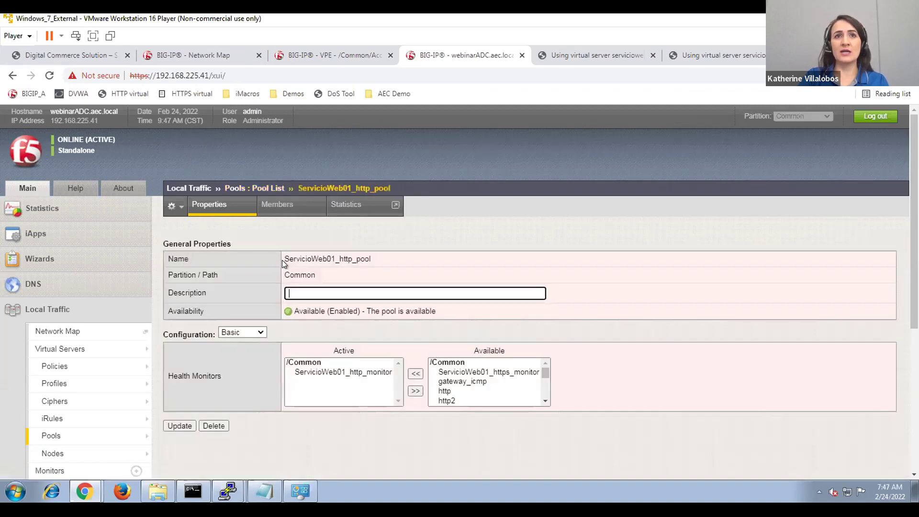
left_click(288, 208)
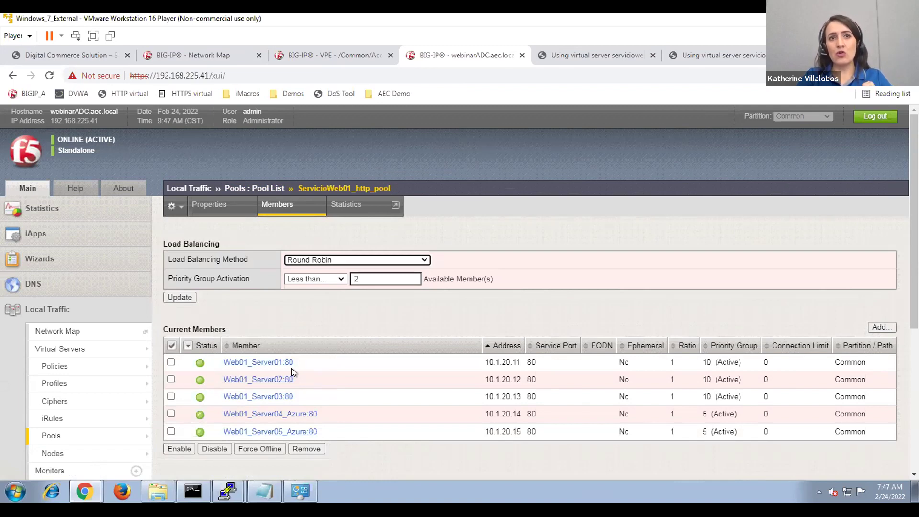
Point out Priority Group Activation value 2, then view the pool's traffic statistics.
double_click(358, 276)
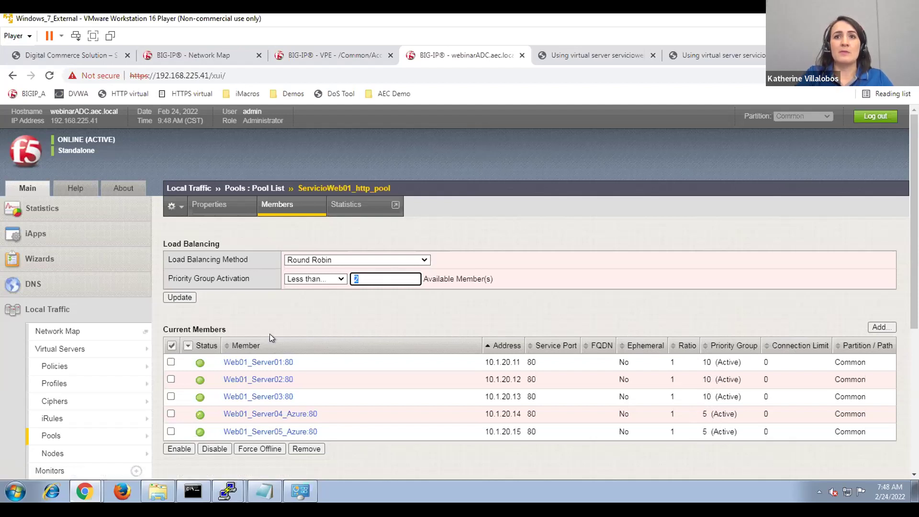
left_click(341, 205)
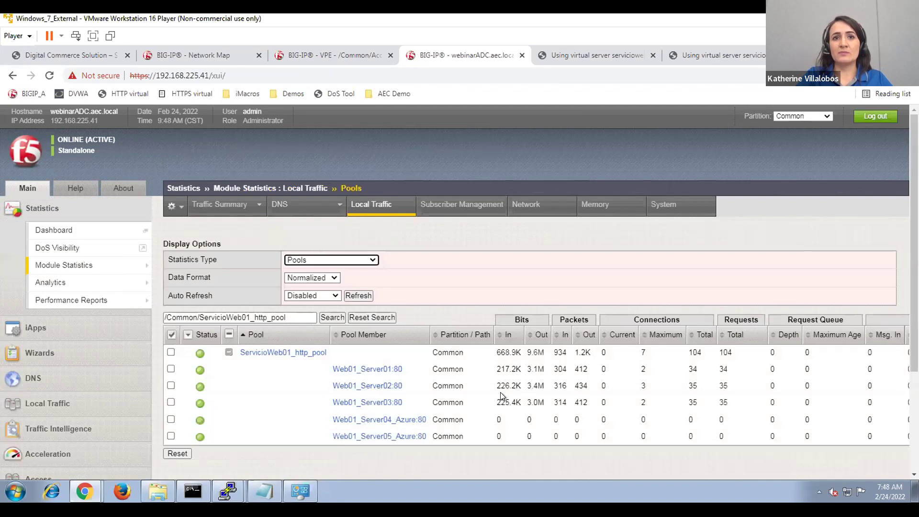
In the server/1 PuTTY session, run mv HealthCheck.html NewHealthCheck.html to break its health check.
mouse_move(228, 491)
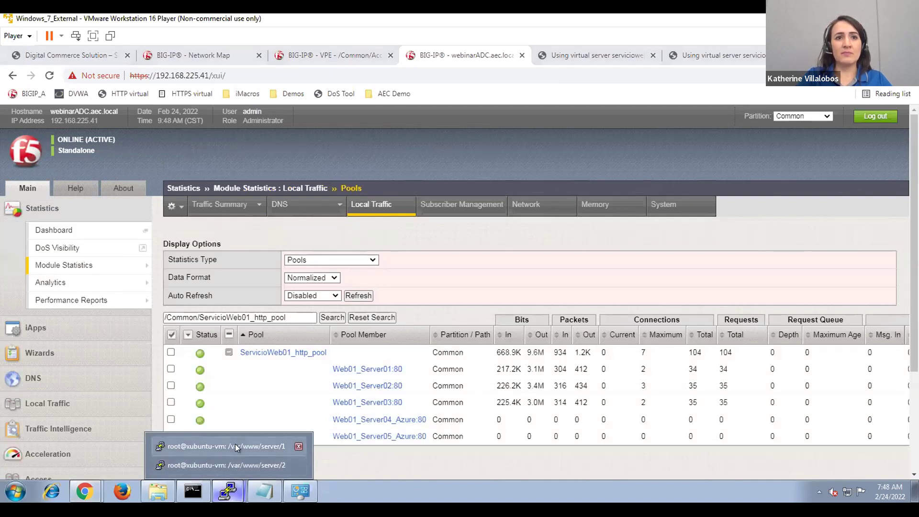
left_click(234, 446)
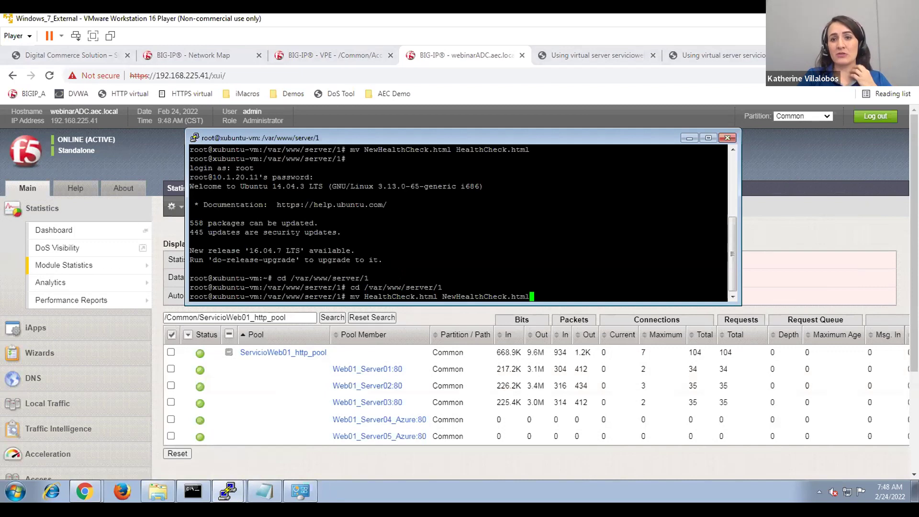
key("Return")
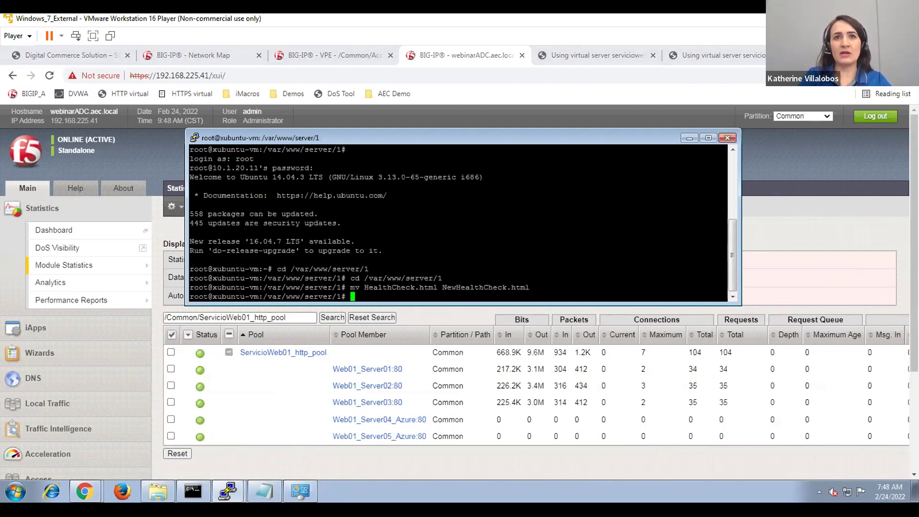
Reset all pool member statistics and refresh until Web01_Server01 shows offline.
left_click(335, 342)
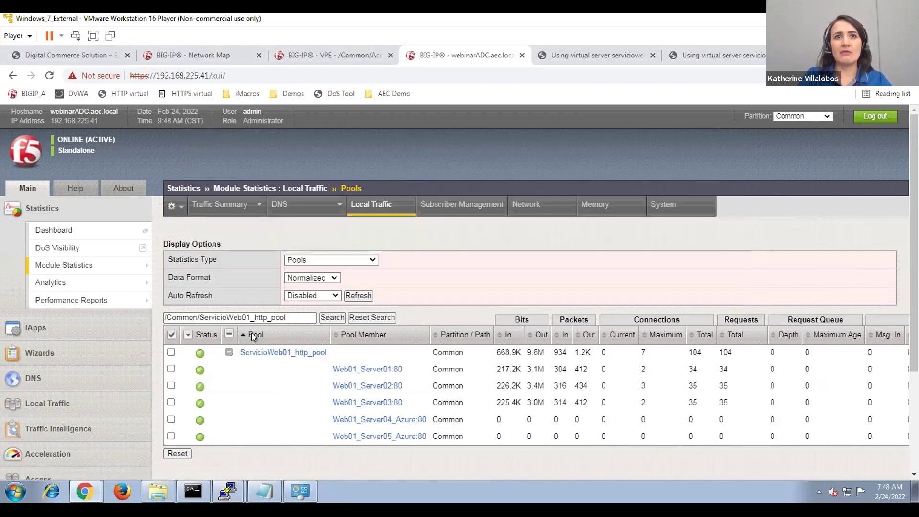
left_click(171, 335)
left_click(181, 454)
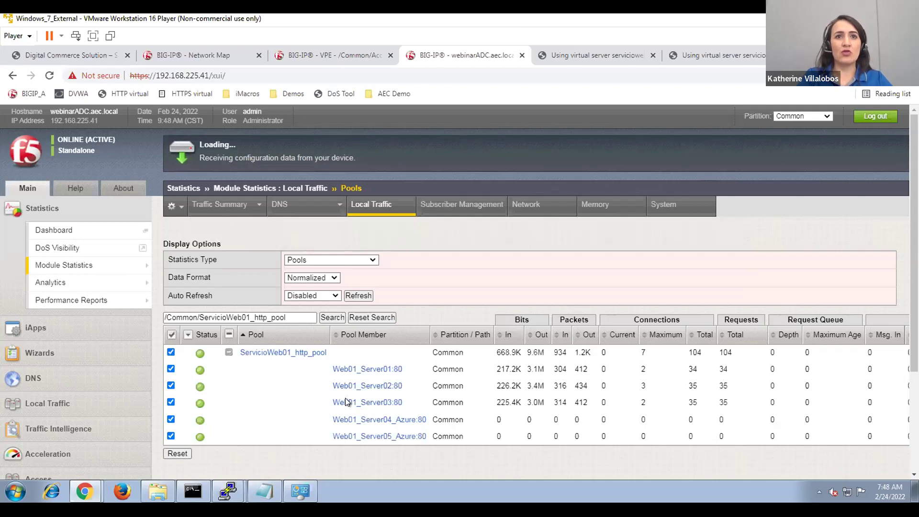
left_click(357, 296)
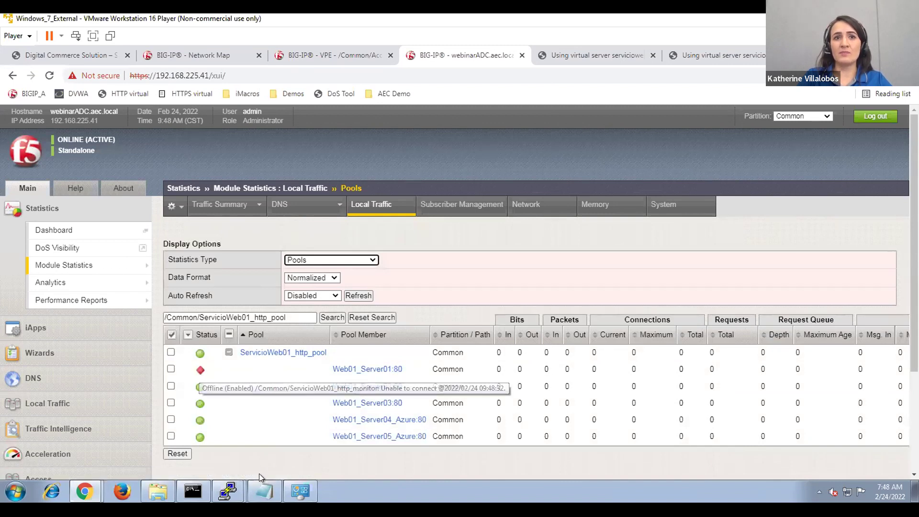
left_click(550, 58)
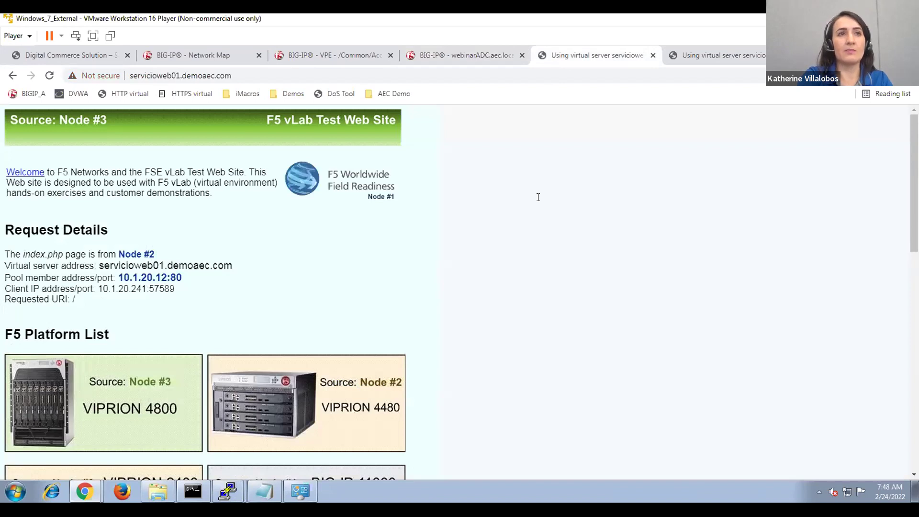
Reload the servicioweb01 test page three times, seeing Nodes #2 and #3 (10.1.20.12, 10.1.20.13) answer.
key("F5")
key("F5")
key("F5")
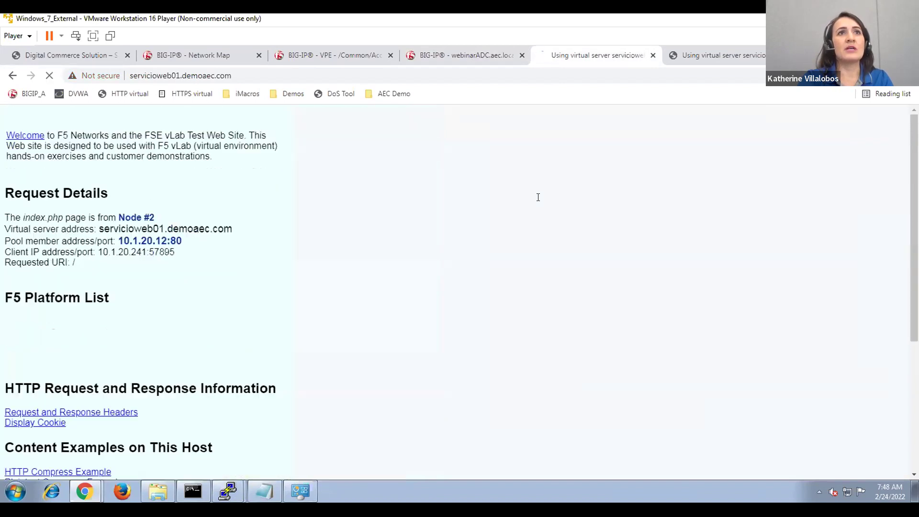
key("F5")
key("F5")
key("F5")
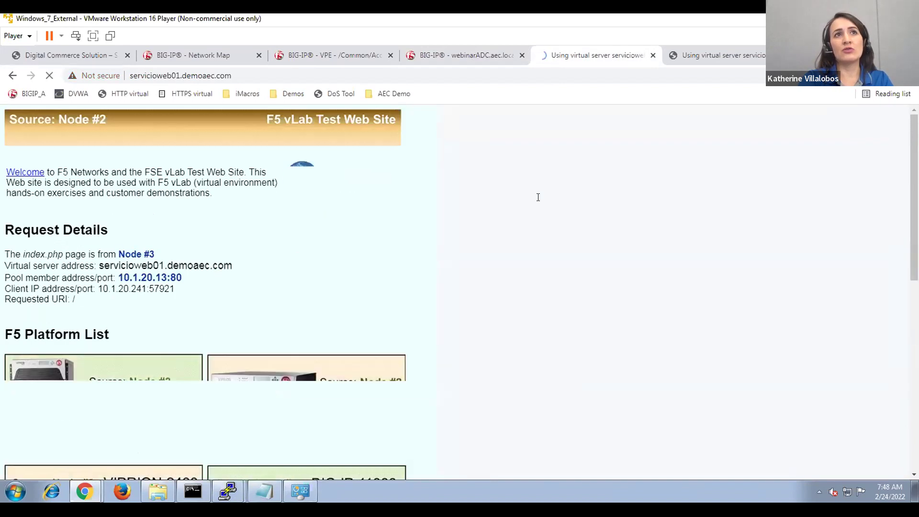
key("F5")
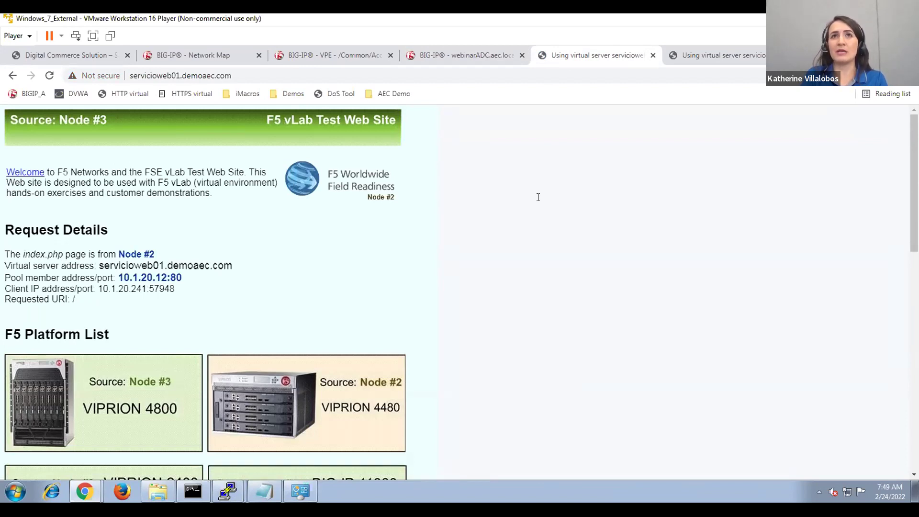
Refresh pool stats (45/45 on Server02 and Server03), then rename server 2's HealthCheck.html to NewHealthCheck.html.
left_click(462, 56)
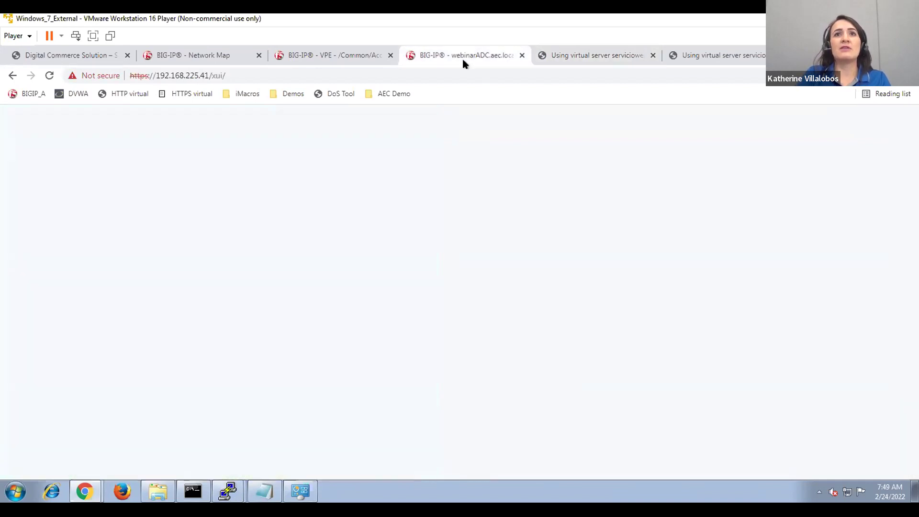
left_click(357, 296)
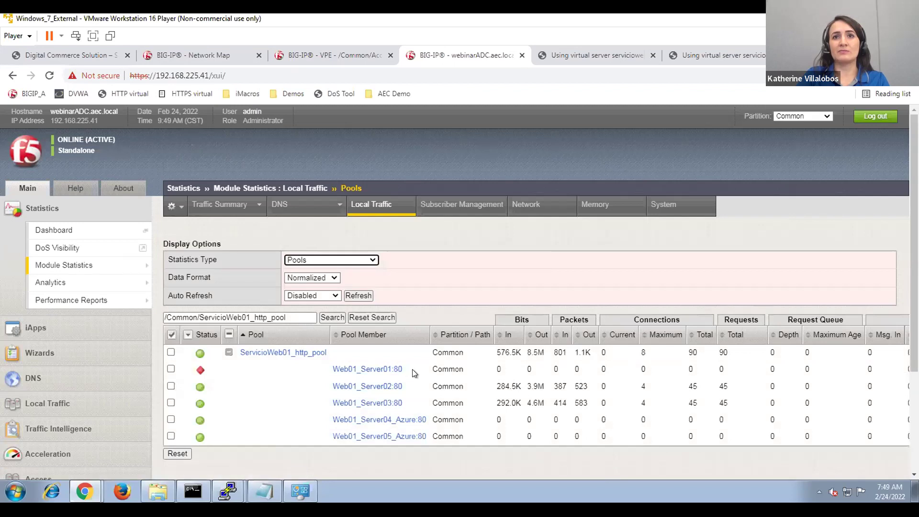
mouse_move(200, 371)
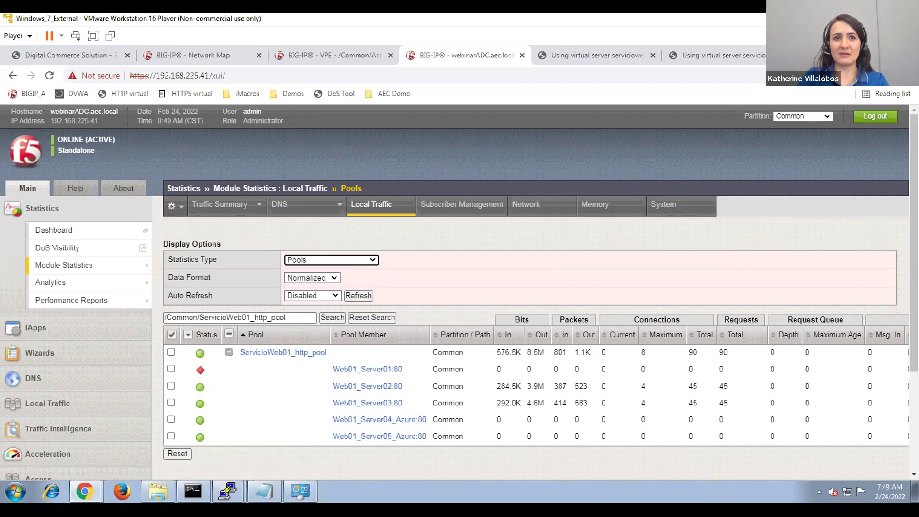
mouse_move(228, 490)
left_click(254, 461)
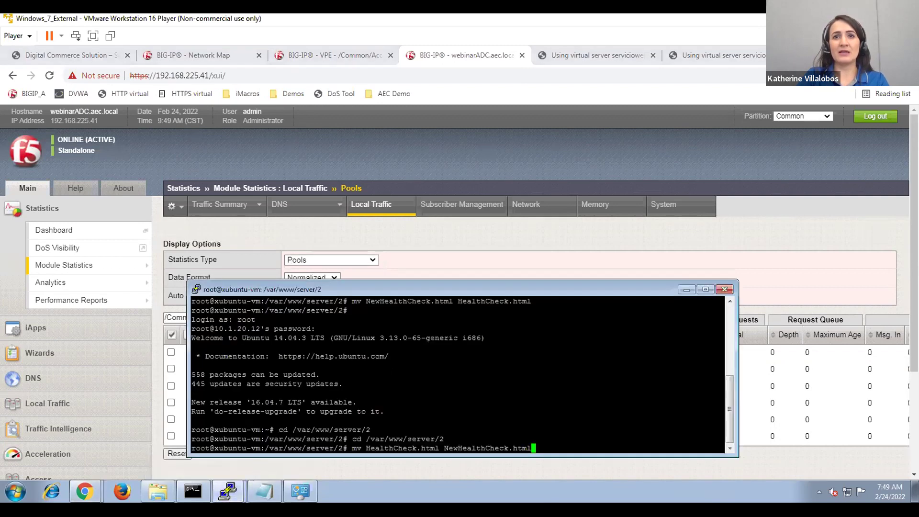
key("Return")
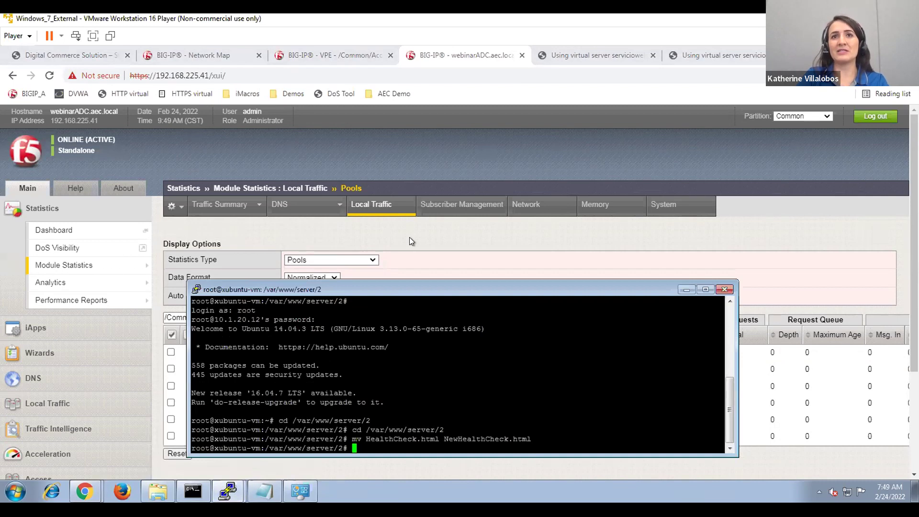
left_click(409, 237)
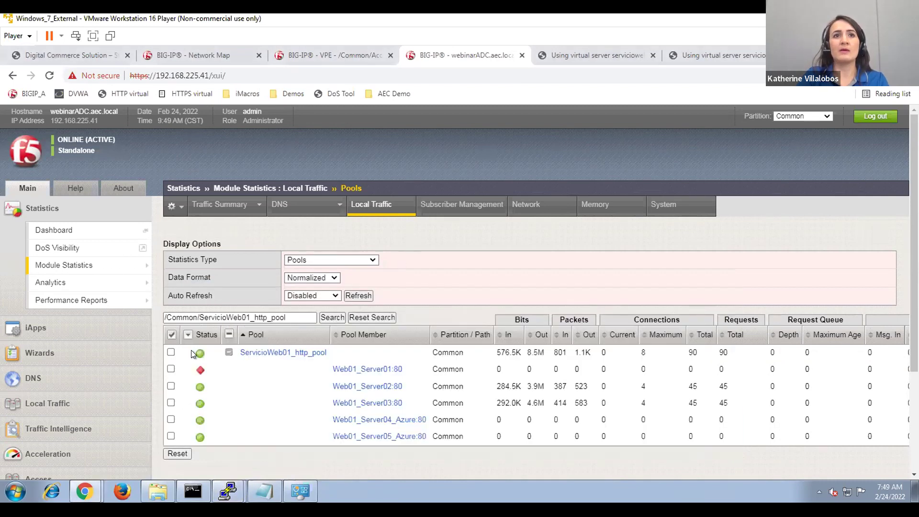
Reset all pool counters to zero and refresh, showing Web01_Server02 down alongside Web01_Server01.
left_click(178, 453)
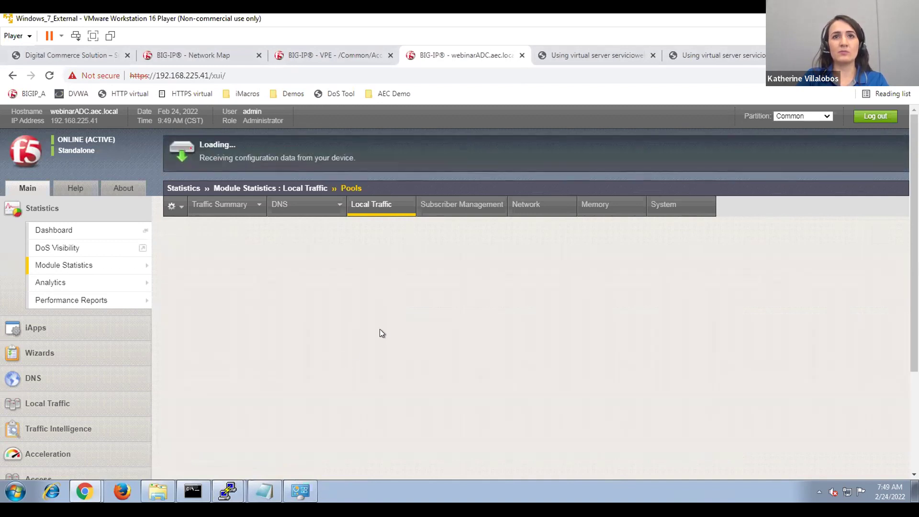
left_click(363, 294)
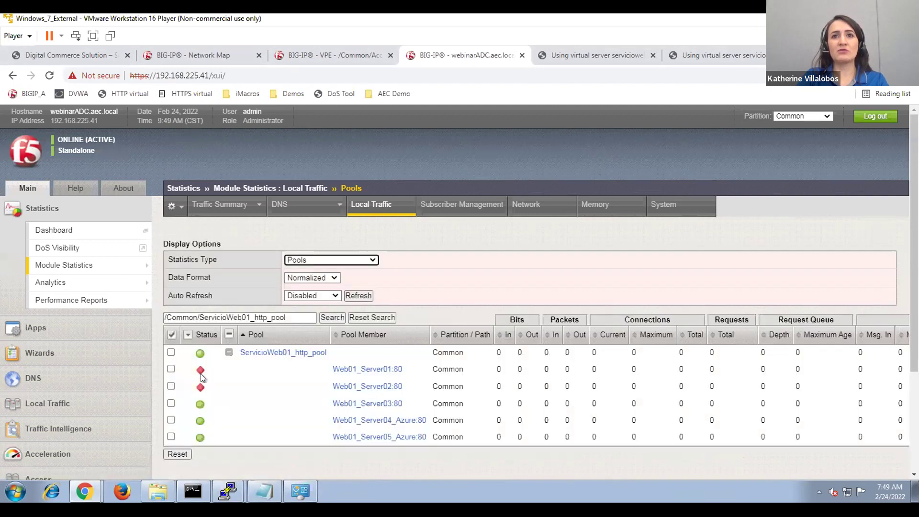
mouse_move(201, 389)
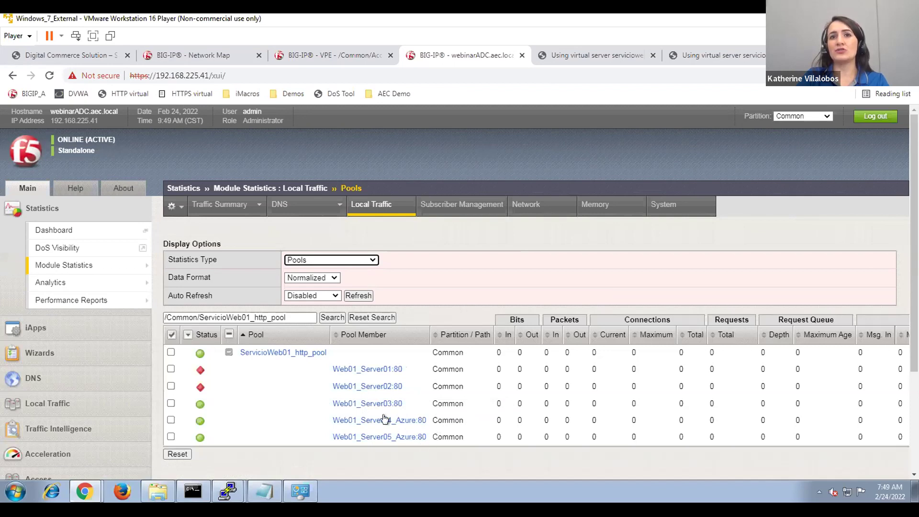
Reload the test site six times, seeing only Nodes #3–#5 (10.1.20.13 to 10.1.20.15) respond.
left_click(566, 56)
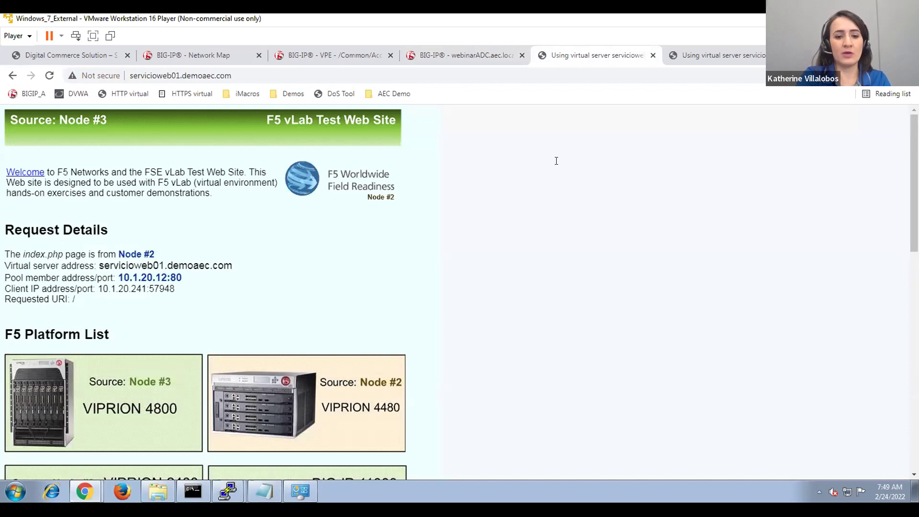
key("F5")
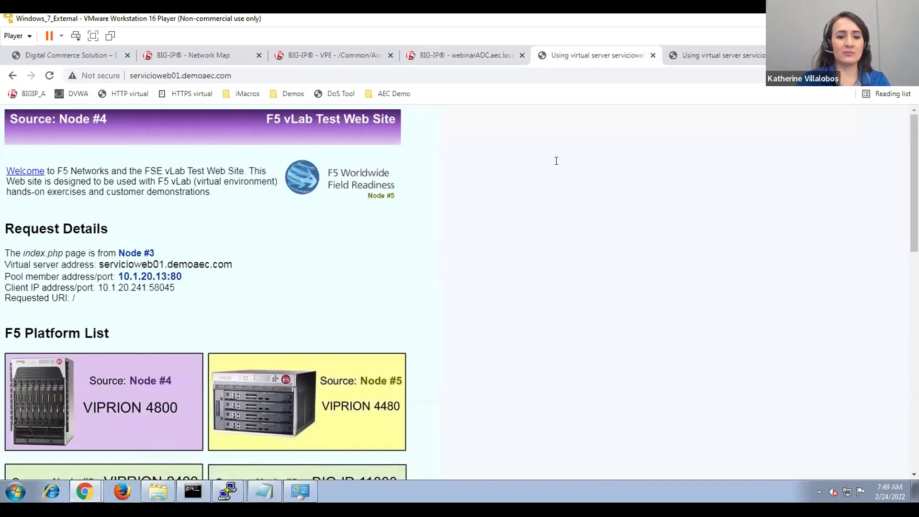
key("F5")
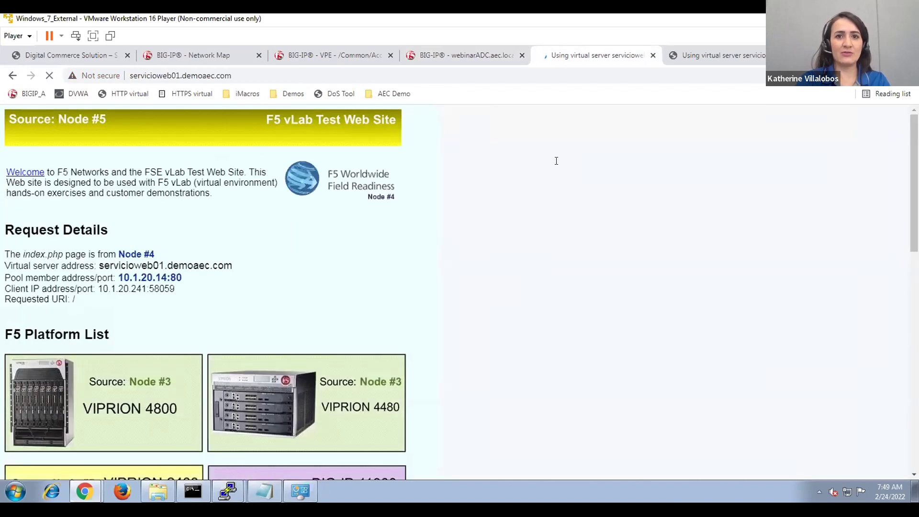
key("F5")
key("F5")
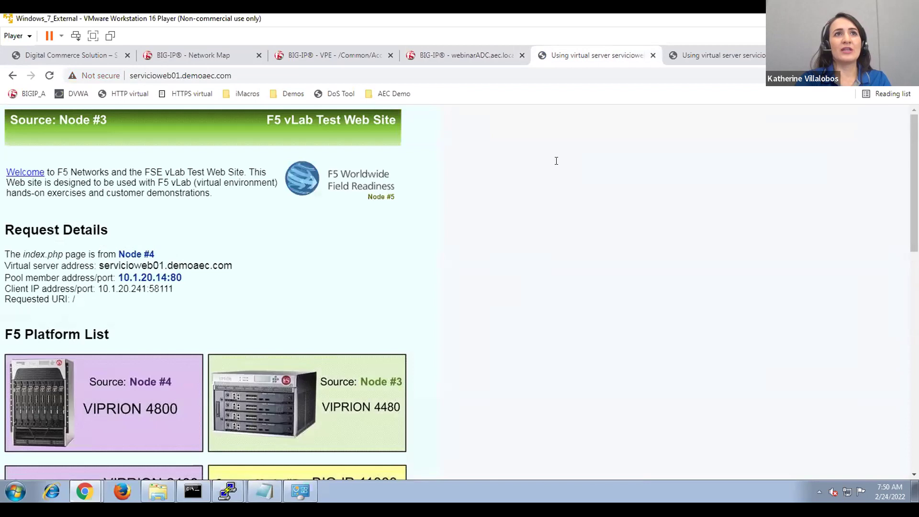
key("F5")
key("F5")
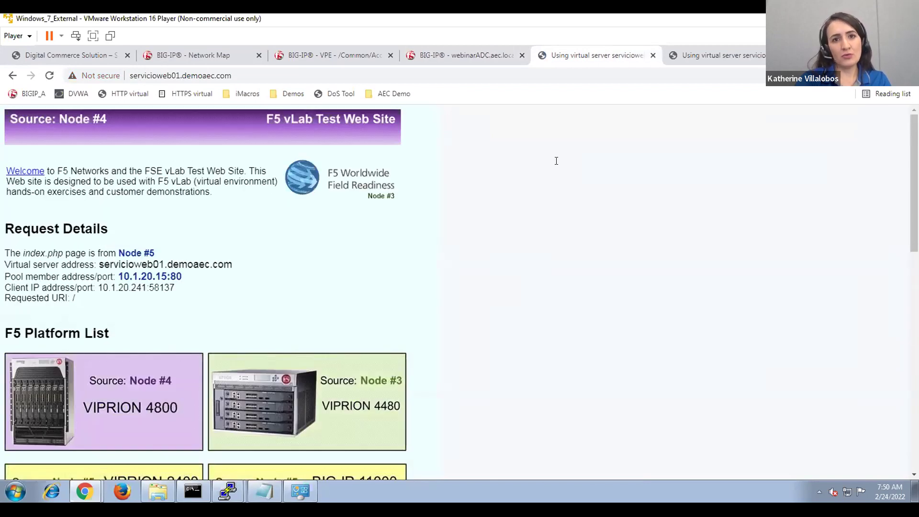
key("F5")
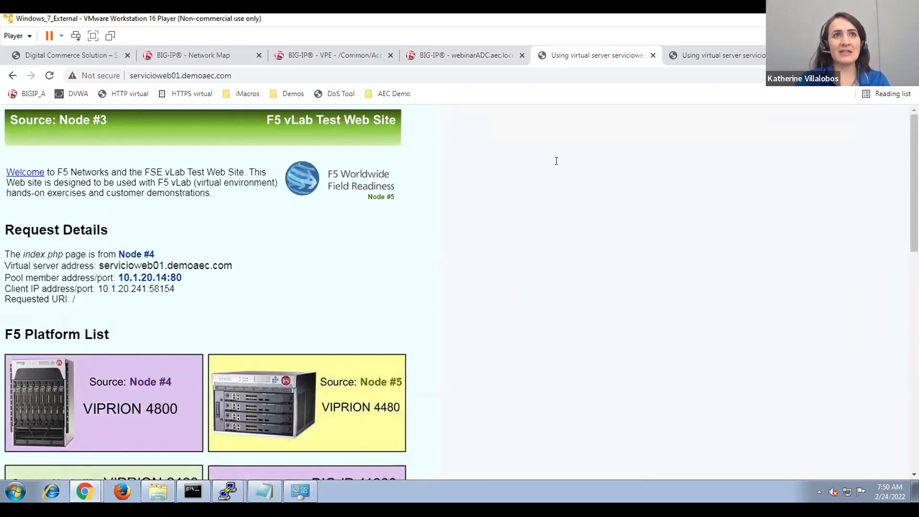
key("F5")
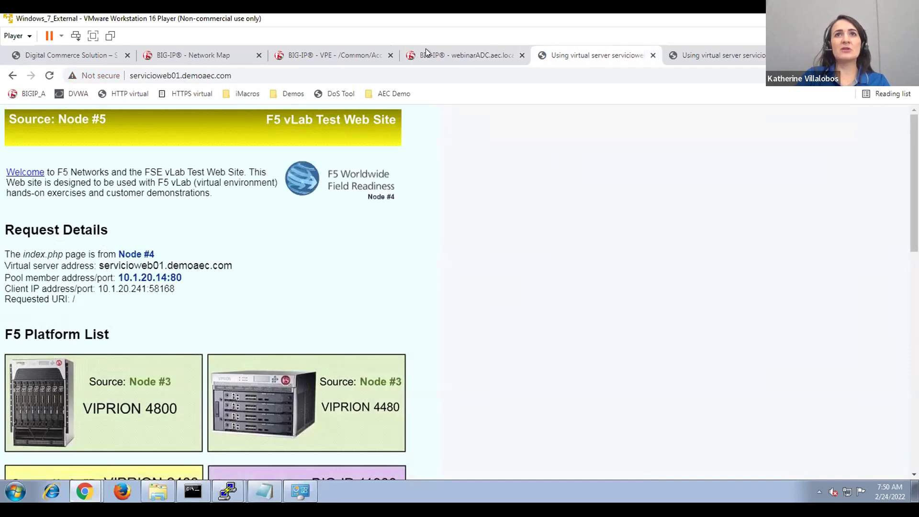
left_click(476, 55)
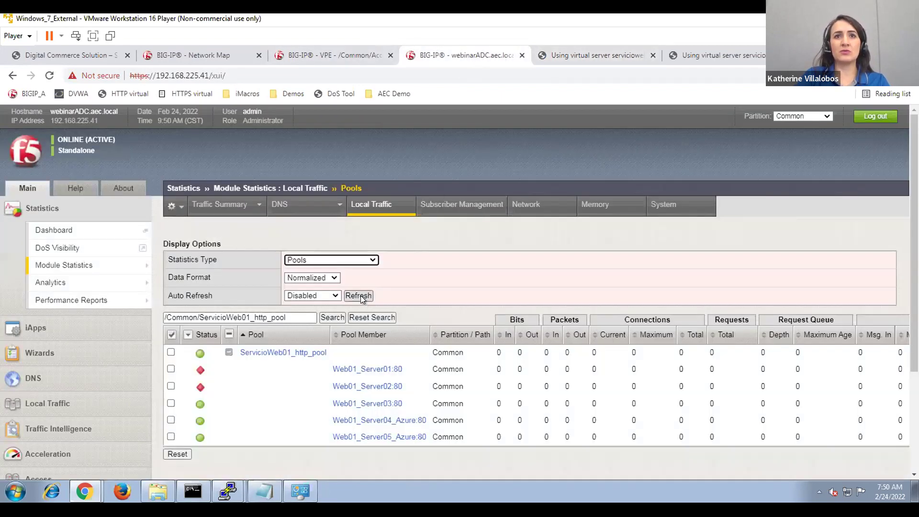
Refresh and highlight 128 requests split 43/43/42 across Server03 and both Azure members.
left_click(360, 295)
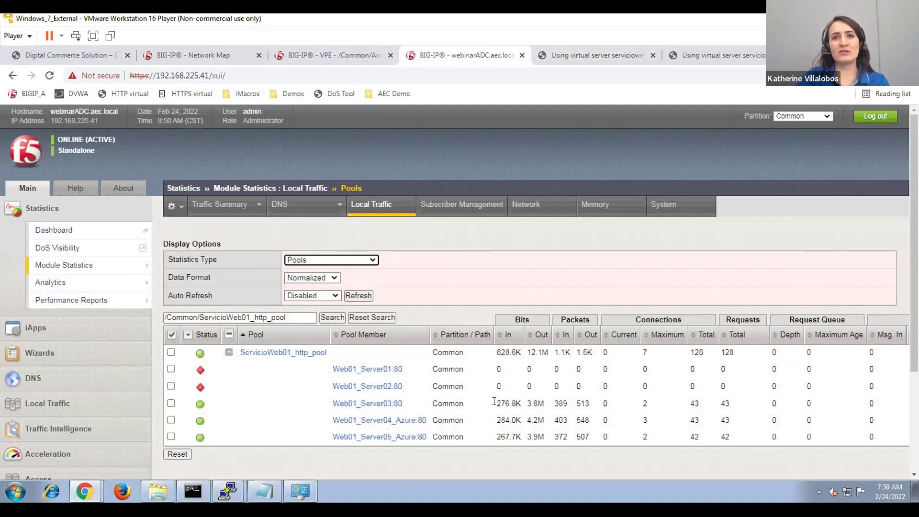
left_click_drag(494, 402, 536, 436)
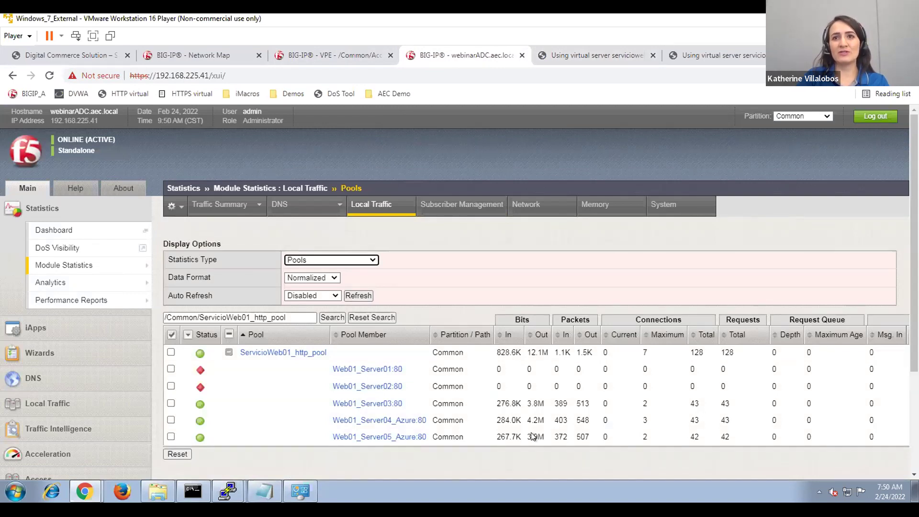
left_click(519, 452)
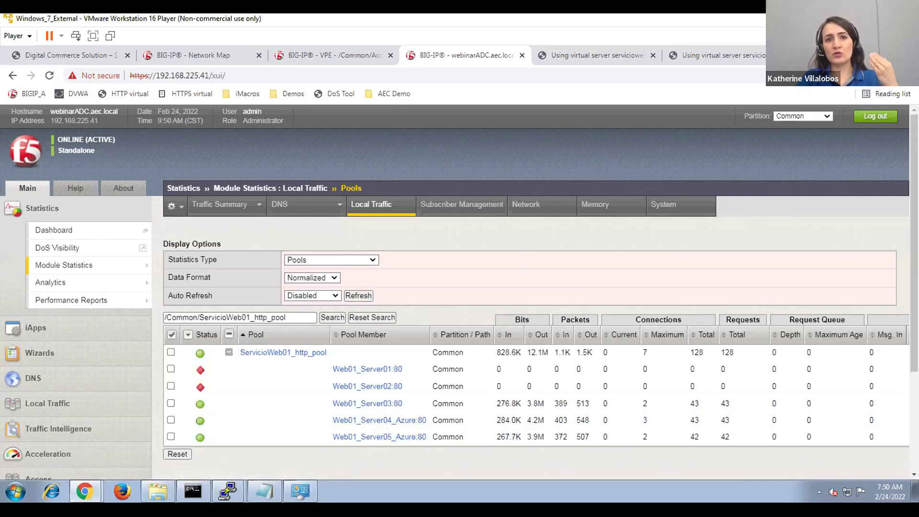
On server 1, rerun the recalled mv to rename NewHealthCheck.html back to HealthCheck.html.
mouse_move(227, 491)
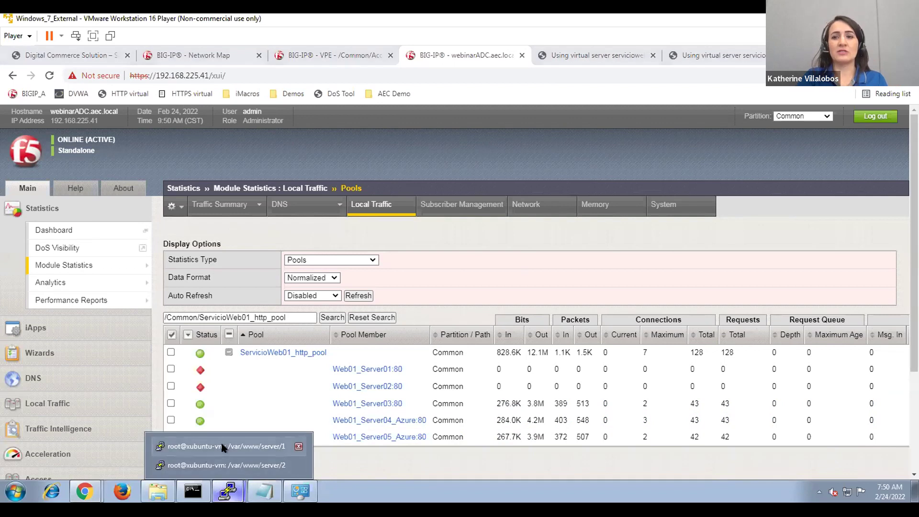
left_click(220, 441)
key("Up")
key("Up")
key("Up")
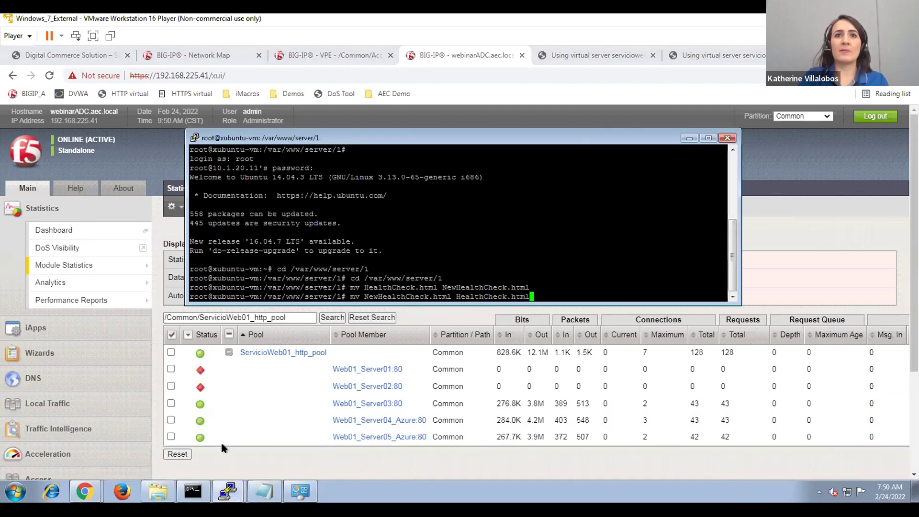
key("Return")
Rename NewHealthCheck.html back to HealthCheck.html on server 2 as well.
mouse_move(228, 491)
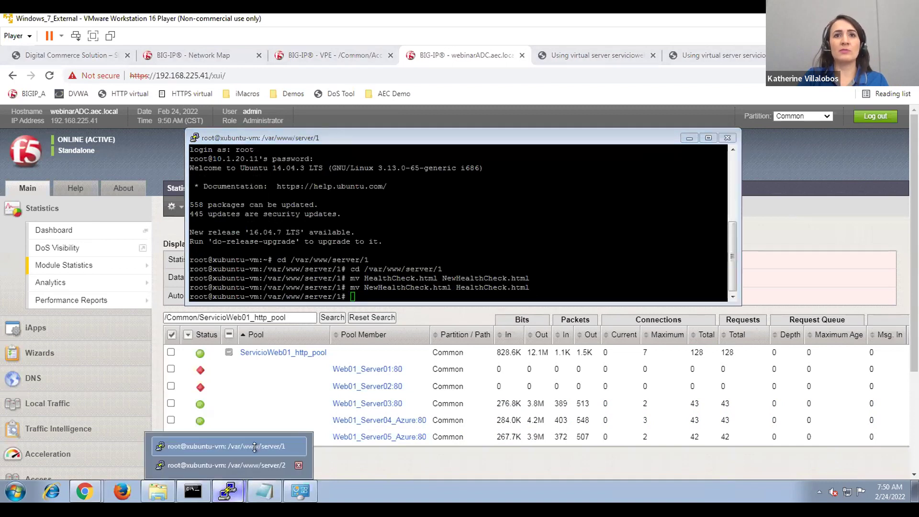
left_click(235, 463)
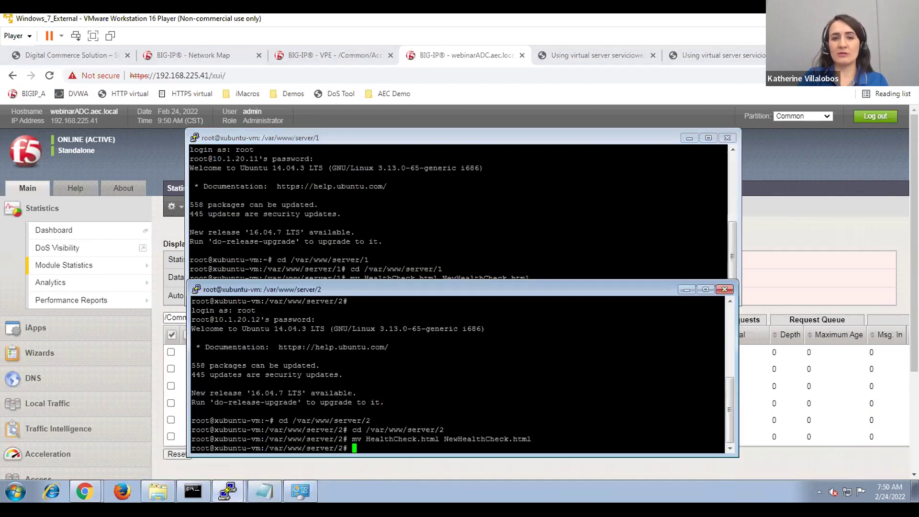
key("Up")
key("Up")
key("Up")
key("Return")
left_click(790, 218)
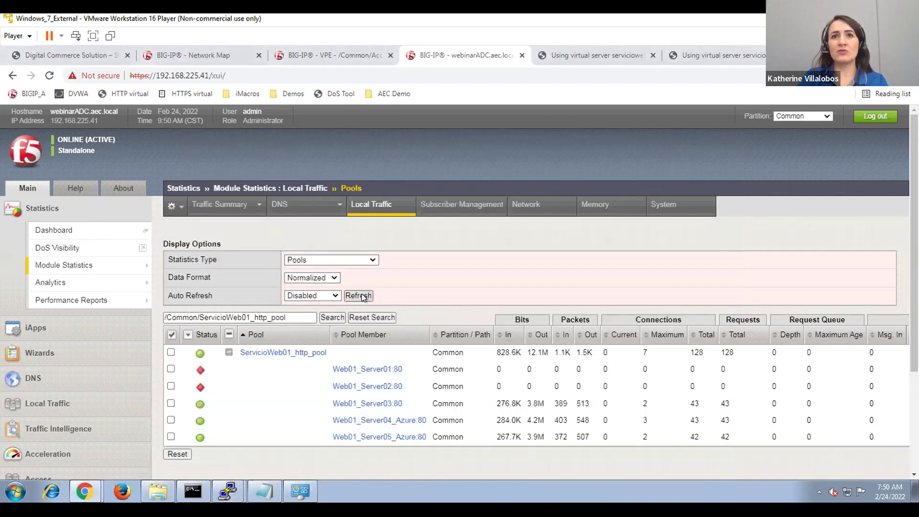
Refresh to confirm all five pool members are available, then reset every member's statistics to zero.
left_click(359, 295)
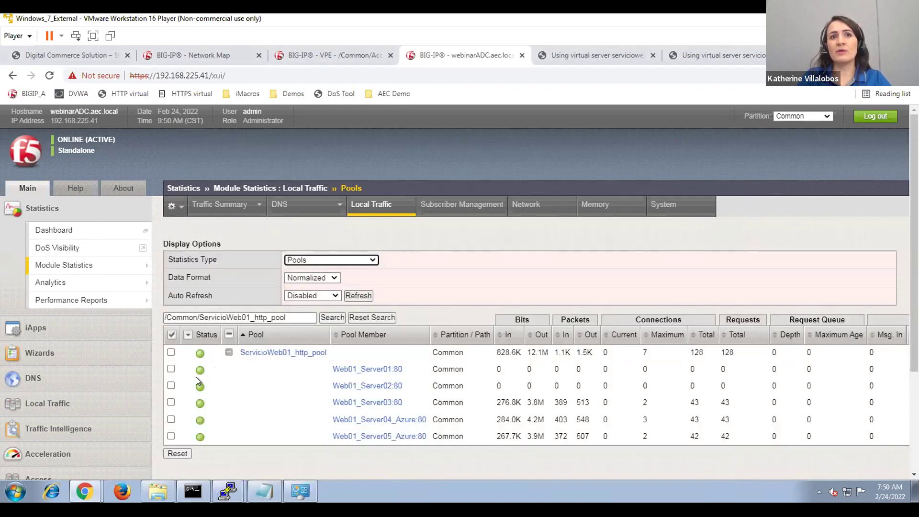
left_click(171, 334)
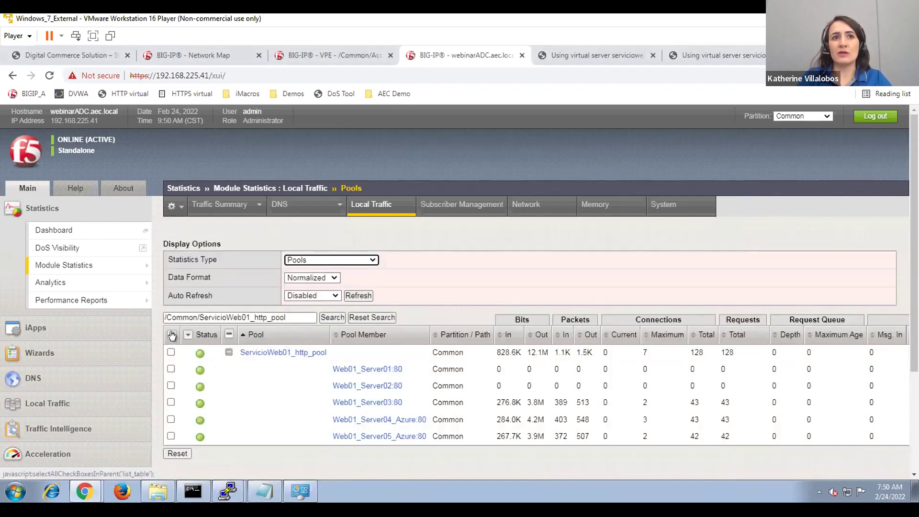
left_click(177, 453)
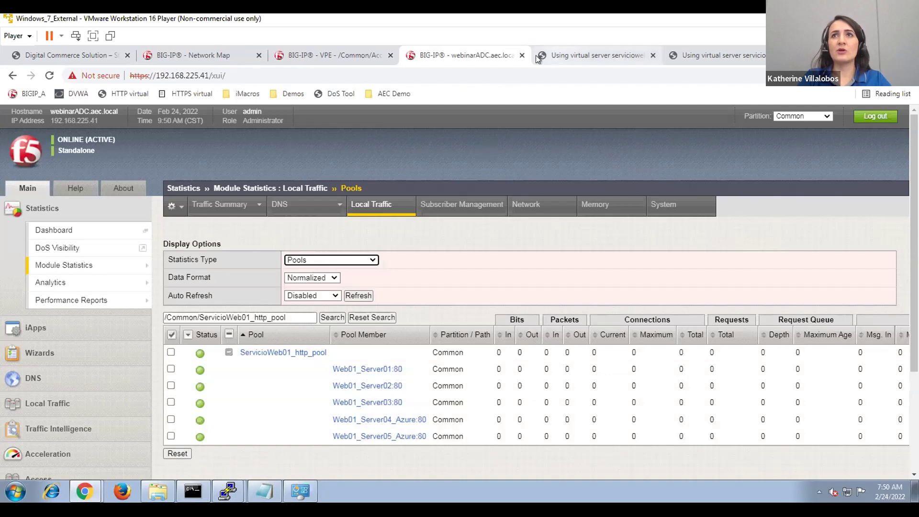
left_click(553, 54)
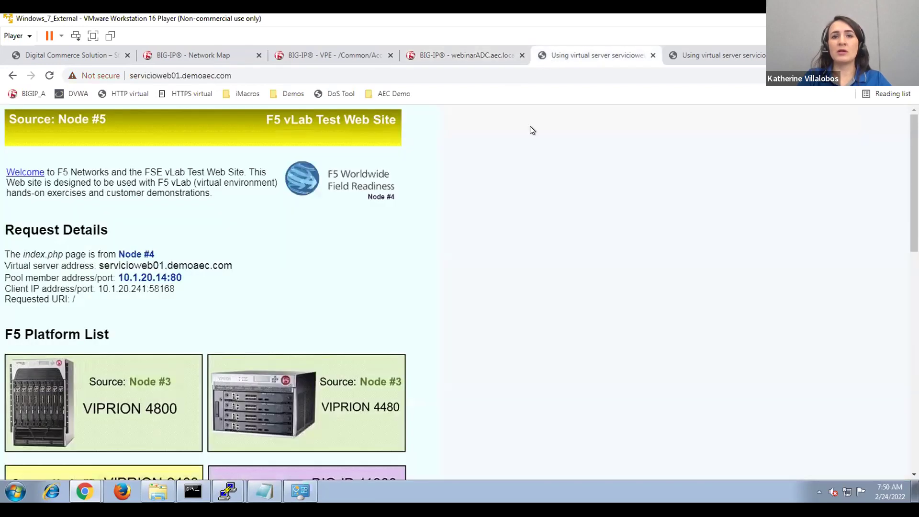
Reload the test site five times so requests spread across the pool's nodes.
key("F5")
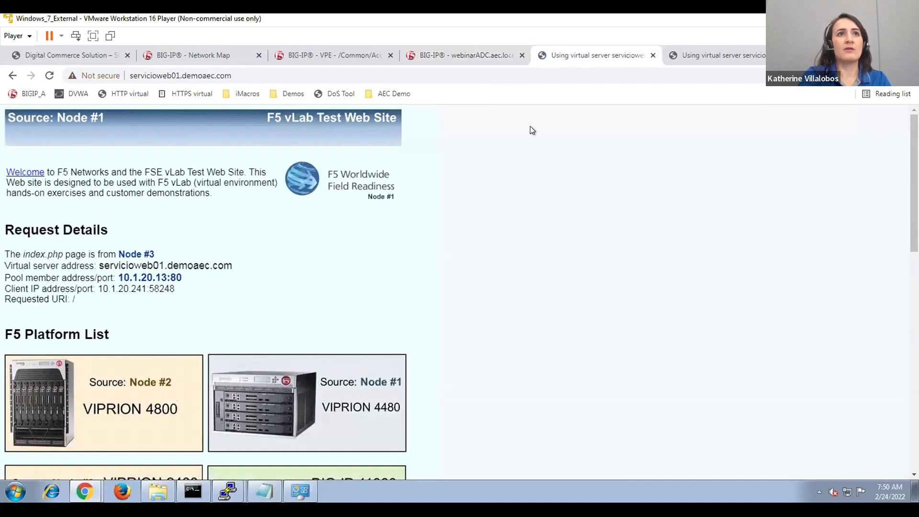
key("F5")
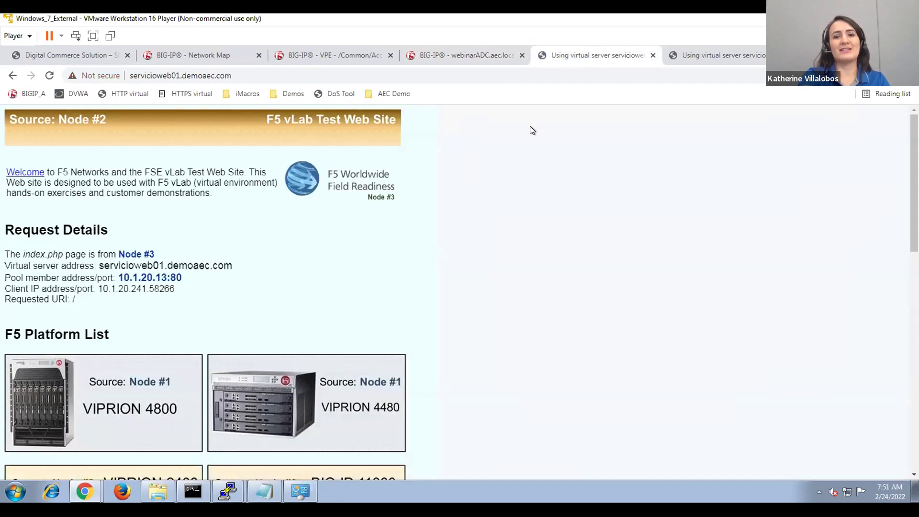
key("F5")
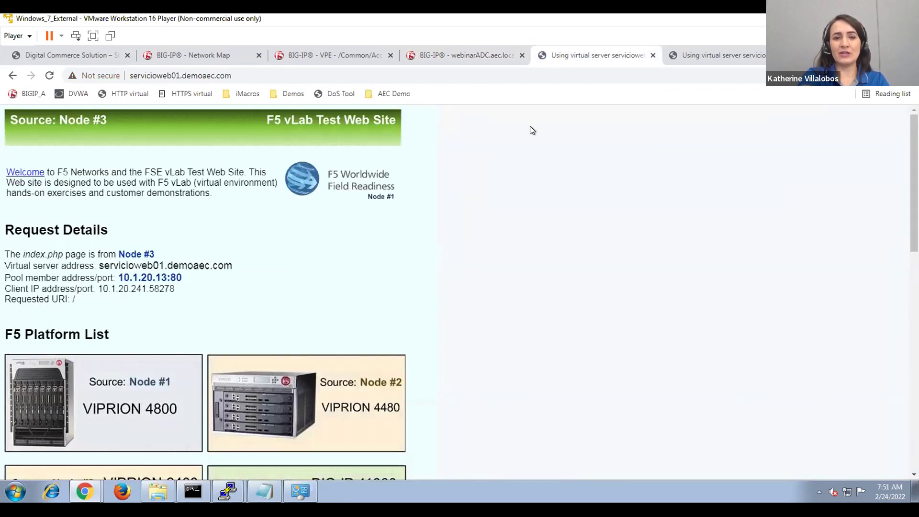
key("F5")
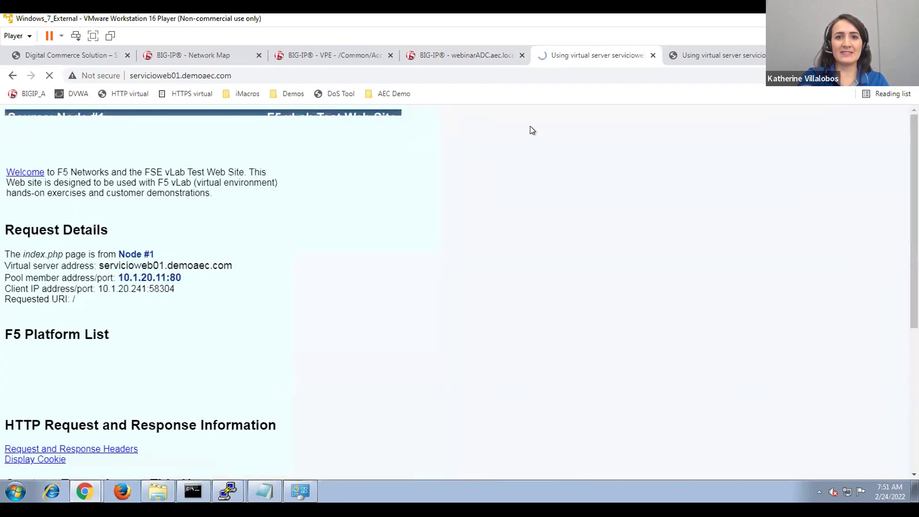
key("F5")
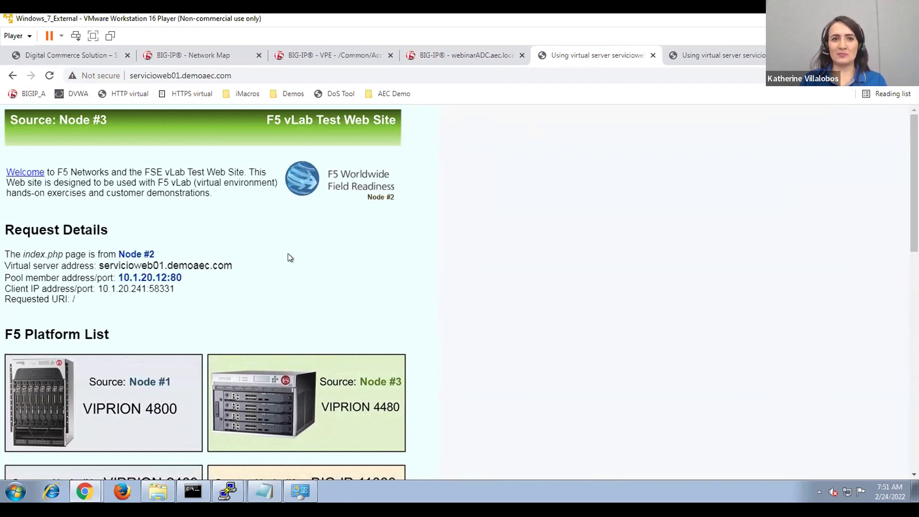
left_click(436, 49)
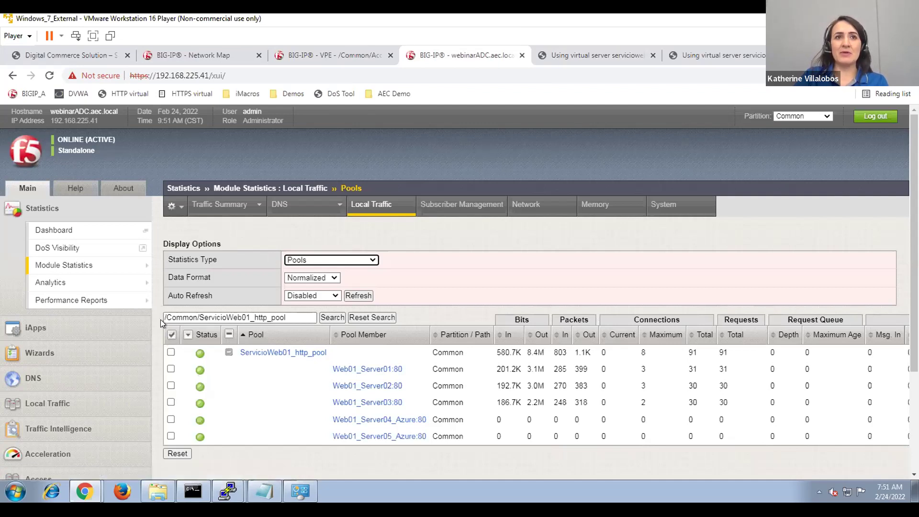
left_click(565, 50)
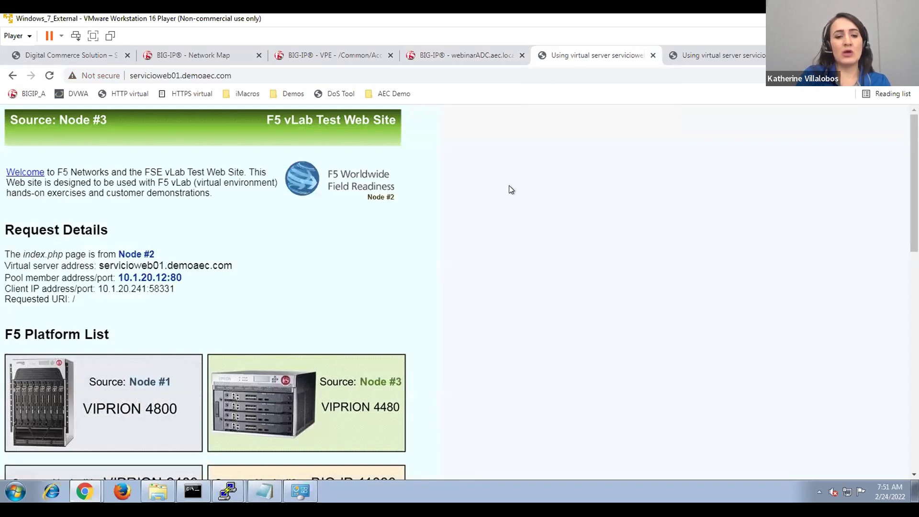
key("F5")
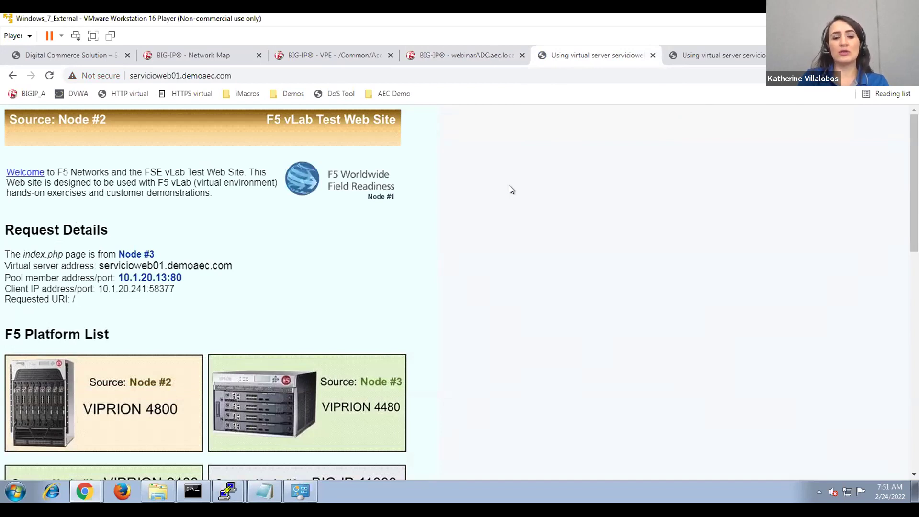
key("F5")
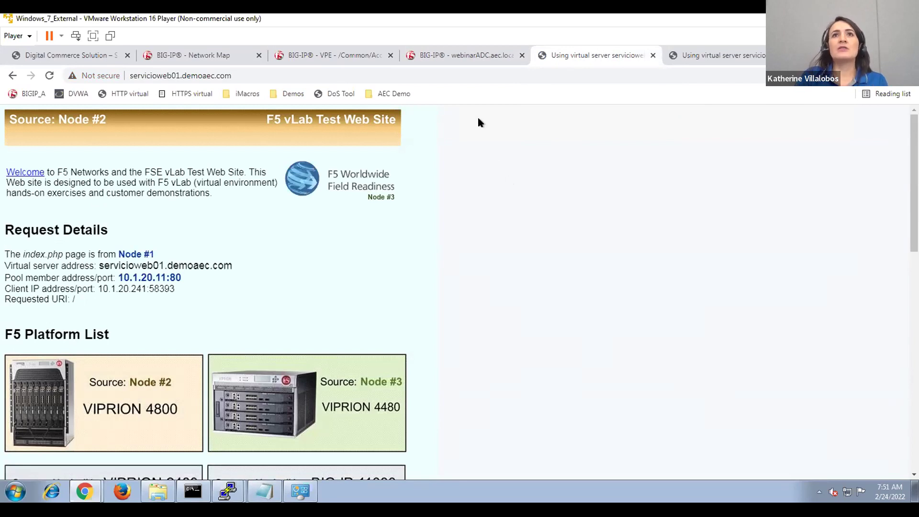
left_click(675, 55)
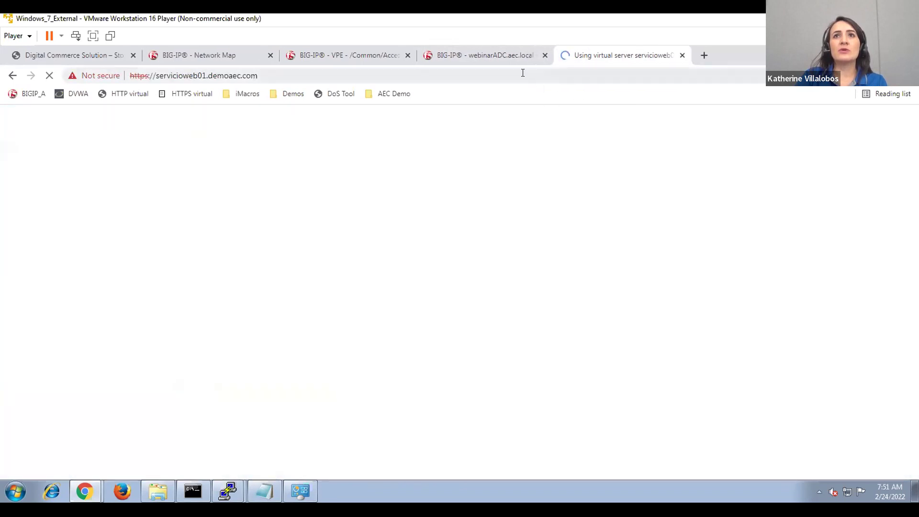
Open ServicioWeb01_https from the Virtual Server List and choose AccessPolicy_demoAEC as its Access Profile.
left_click(498, 55)
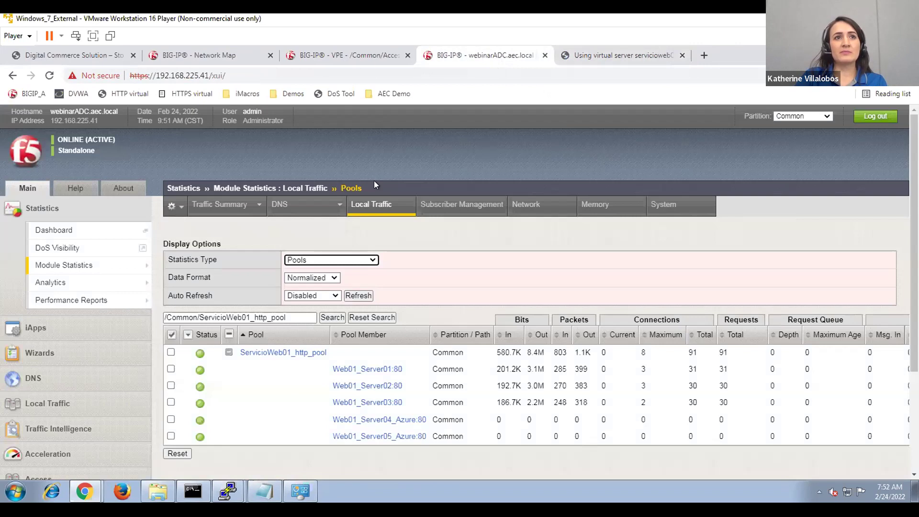
left_click(72, 405)
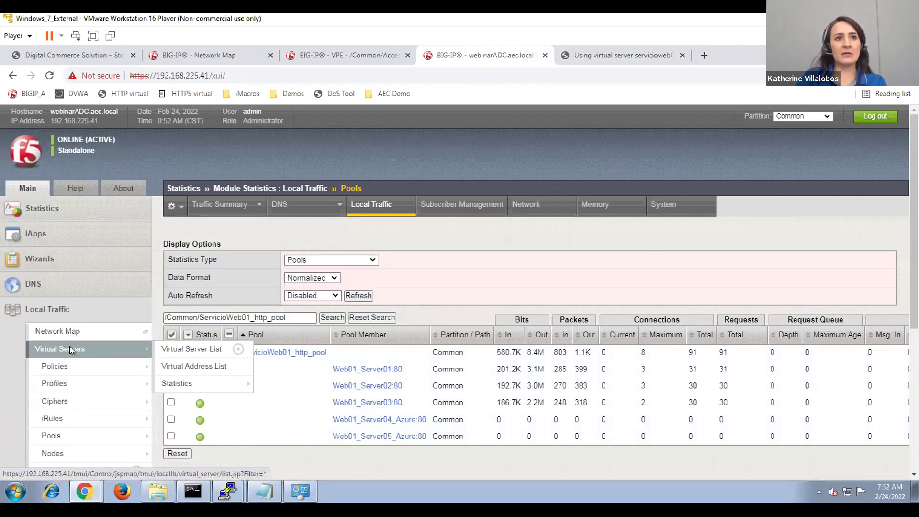
left_click(69, 348)
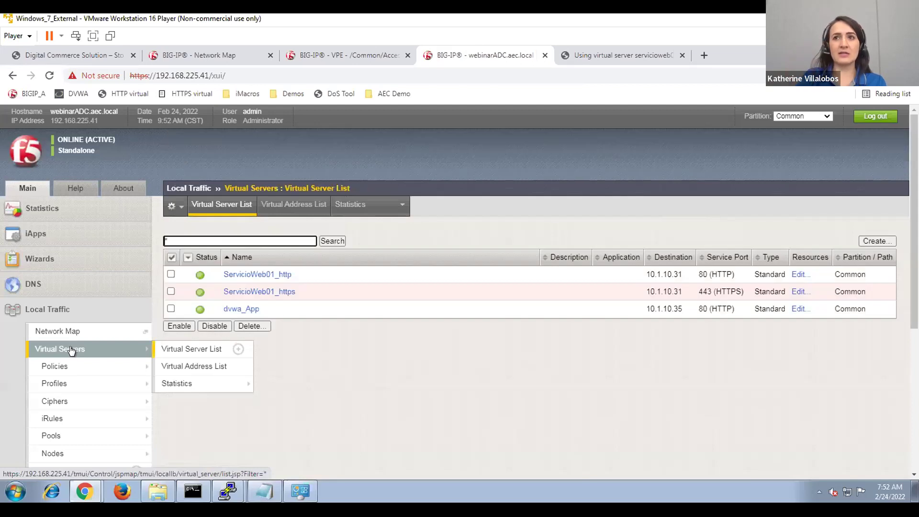
left_click(280, 293)
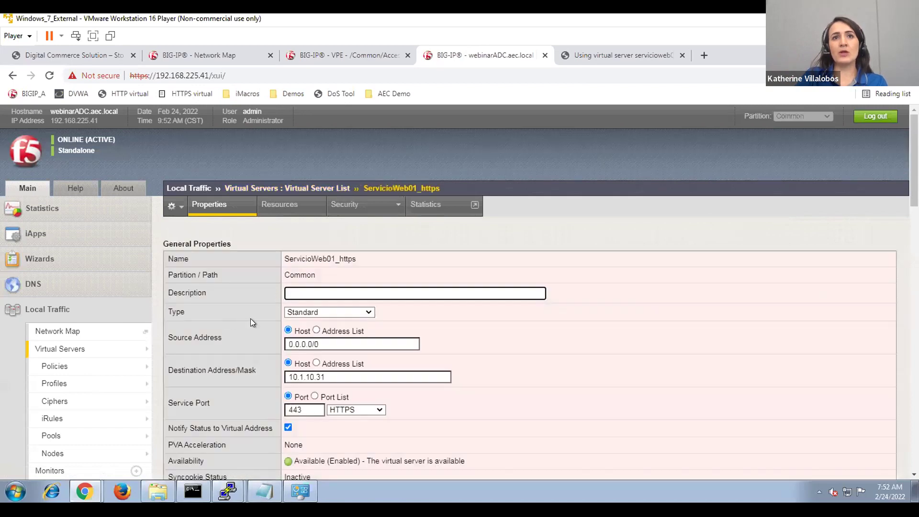
scroll(250, 318, "down", 2)
scroll(251, 318, "up", 2)
scroll(250, 318, "down", 10)
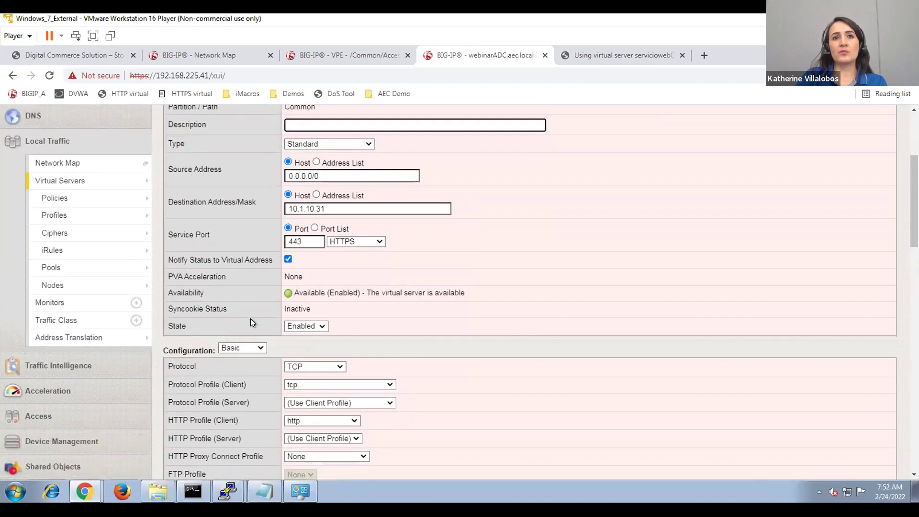
scroll(250, 318, "down", 6)
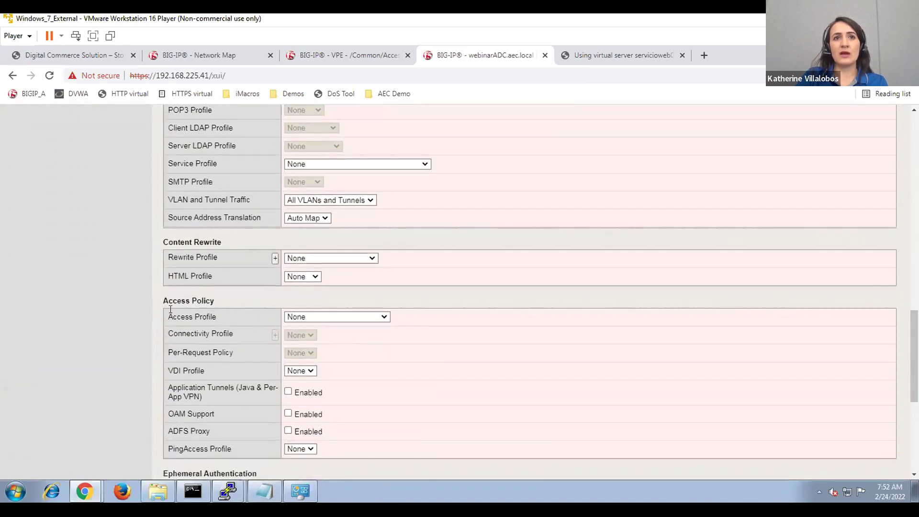
left_click_drag(163, 300, 215, 300)
left_click(309, 316)
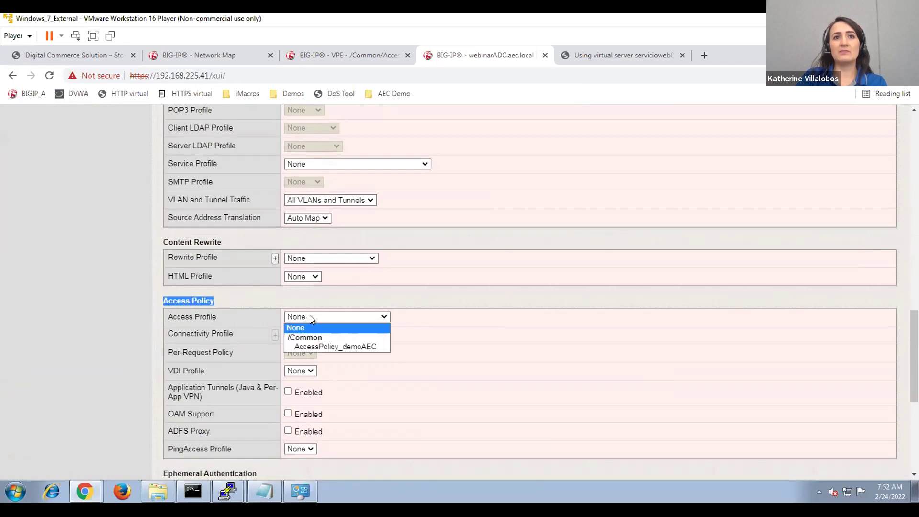
left_click(309, 346)
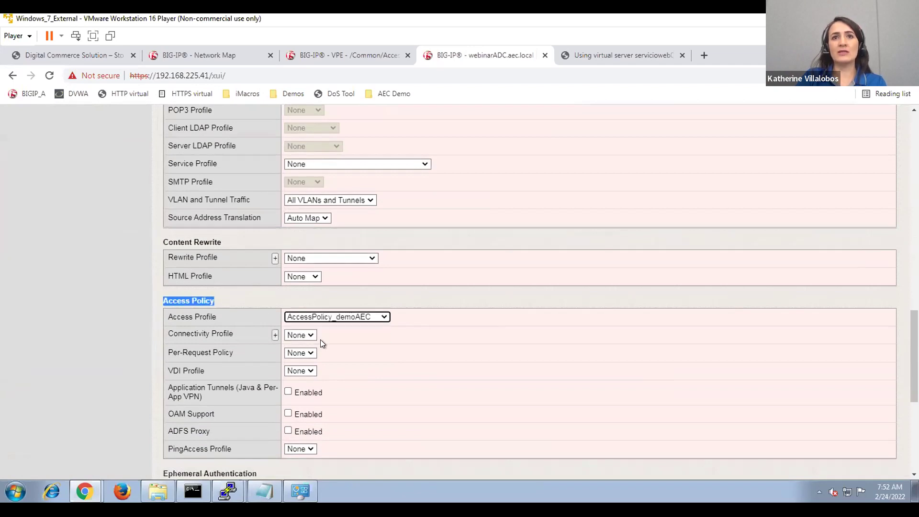
left_click(324, 56)
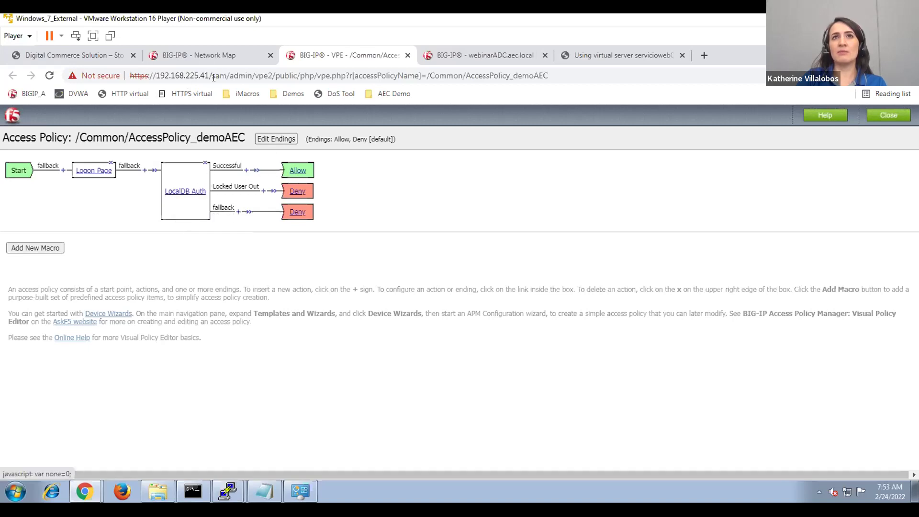
left_click(490, 53)
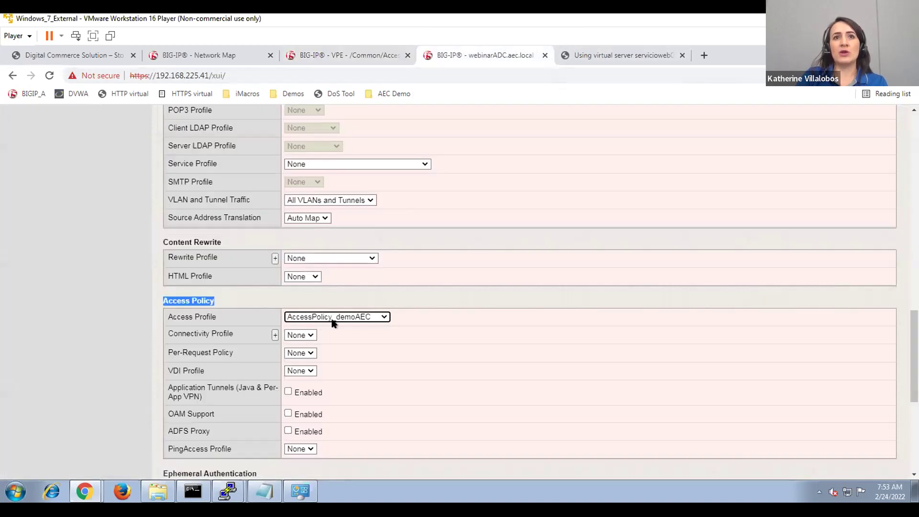
Save ServicioWeb01_https with the new AccessPolicy_demoAEC access profile.
left_click(375, 395)
scroll(374, 394, "down", 6)
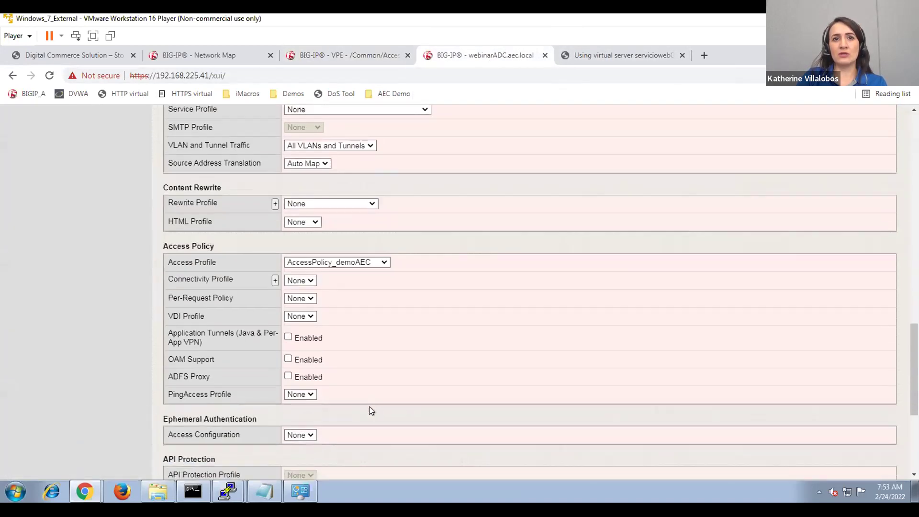
left_click(189, 460)
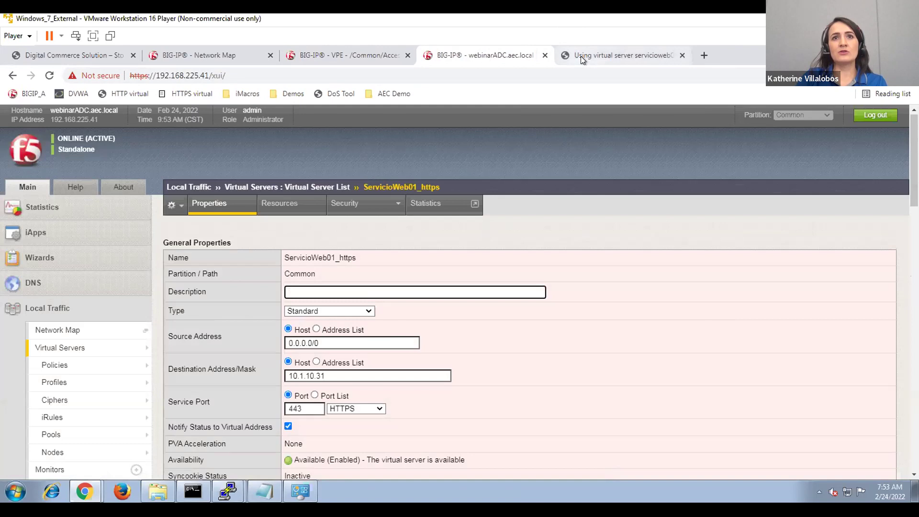
Reload the test site and sign in with the demo user's credentials on the secure logon page.
left_click(581, 56)
left_click(579, 75)
key("Return")
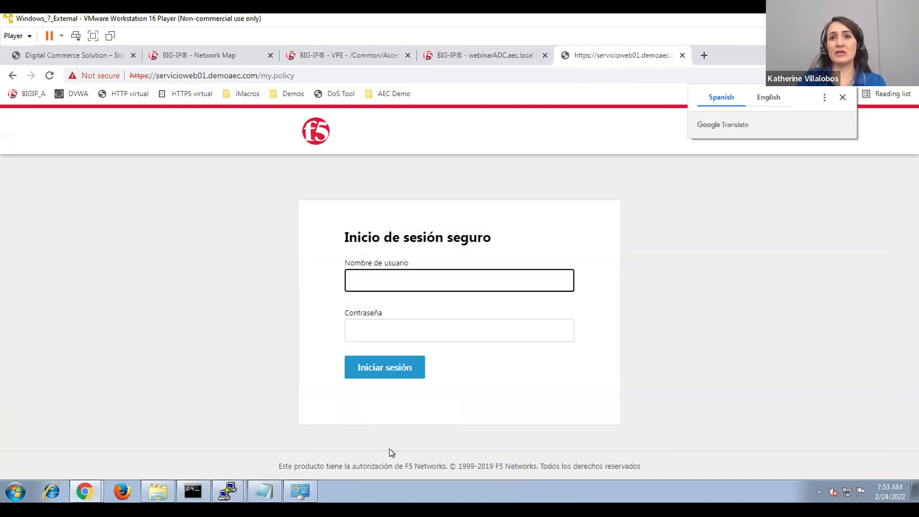
type("use")
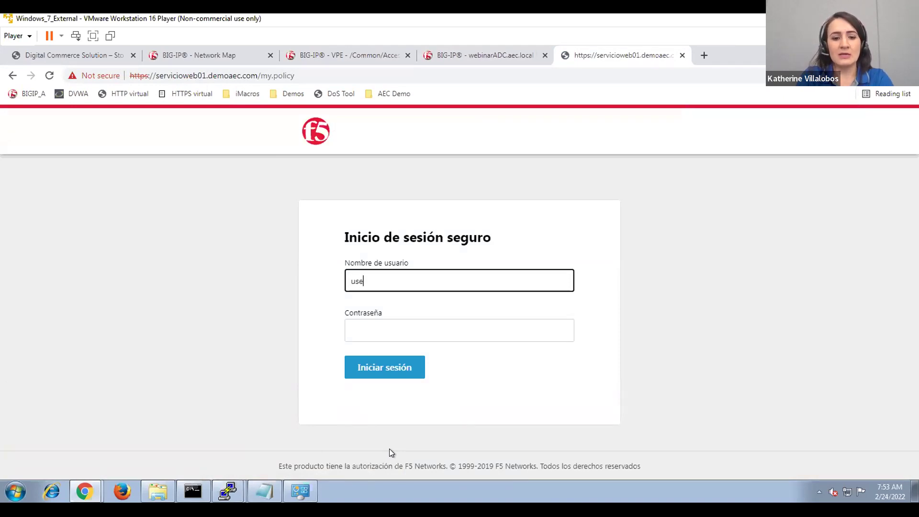
type("r1")
key("Tab")
type("********")
key("Return")
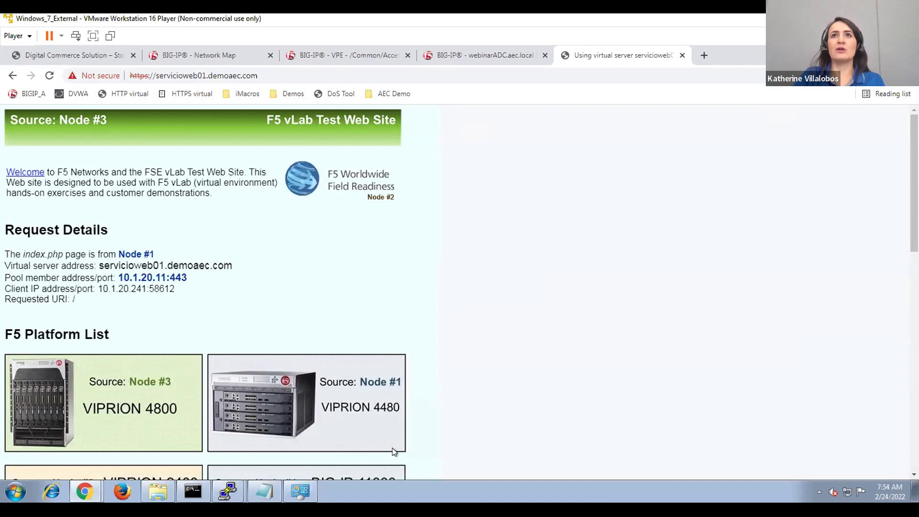
left_click(500, 47)
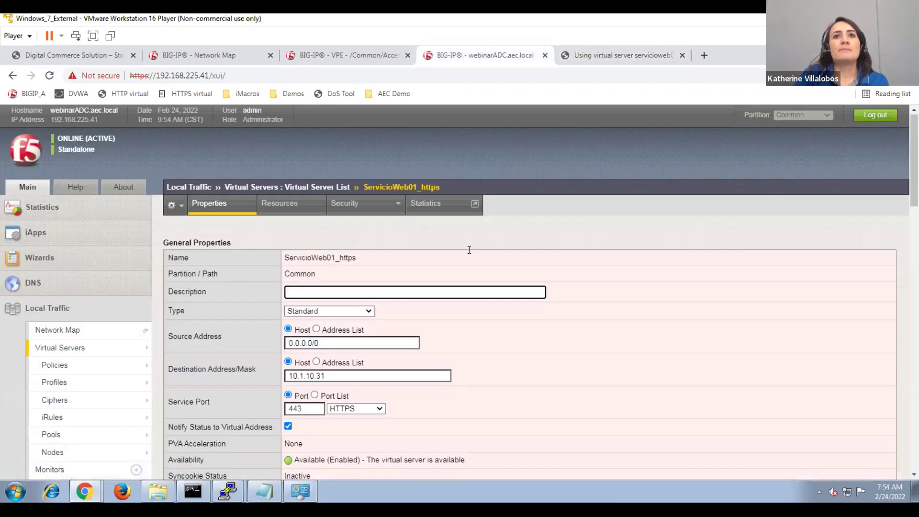
Set ServicioWeb01_https's Access Profile back to None and update the virtual server.
left_click(575, 63)
left_click(478, 56)
scroll(437, 281, "down", 1)
scroll(438, 281, "down", 15)
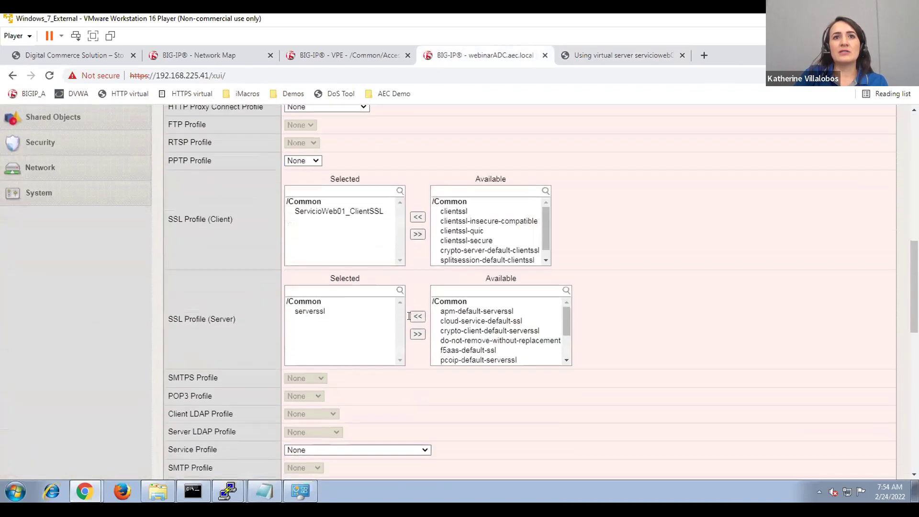
left_click(311, 315)
left_click(296, 324)
scroll(214, 390, "down", 3)
scroll(213, 386, "down", 2)
left_click(179, 461)
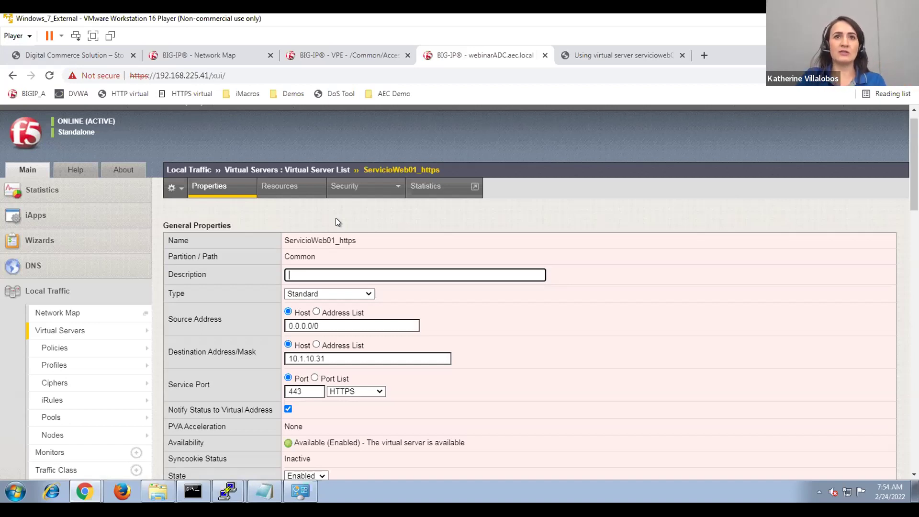
Make ServicioWeb01_http_pool the Default Pool in the virtual server's Resources and update.
left_click_drag(360, 237, 339, 241)
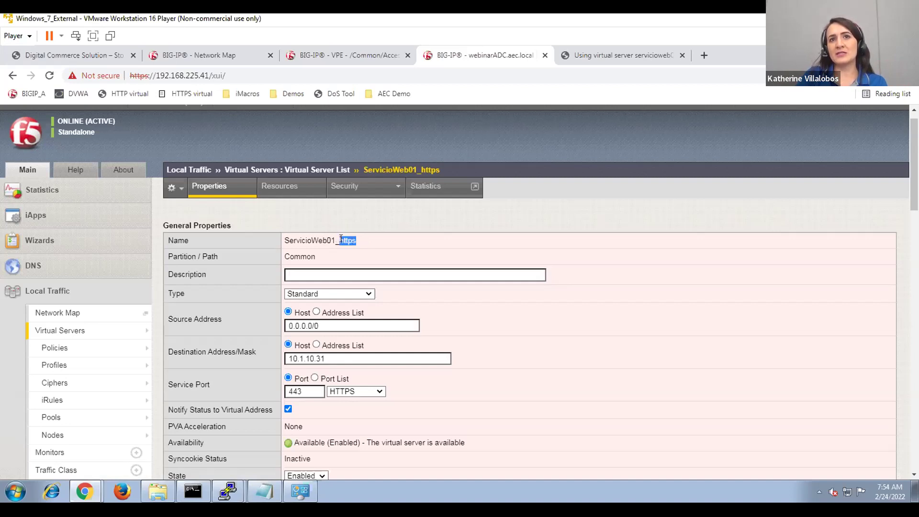
left_click(294, 192)
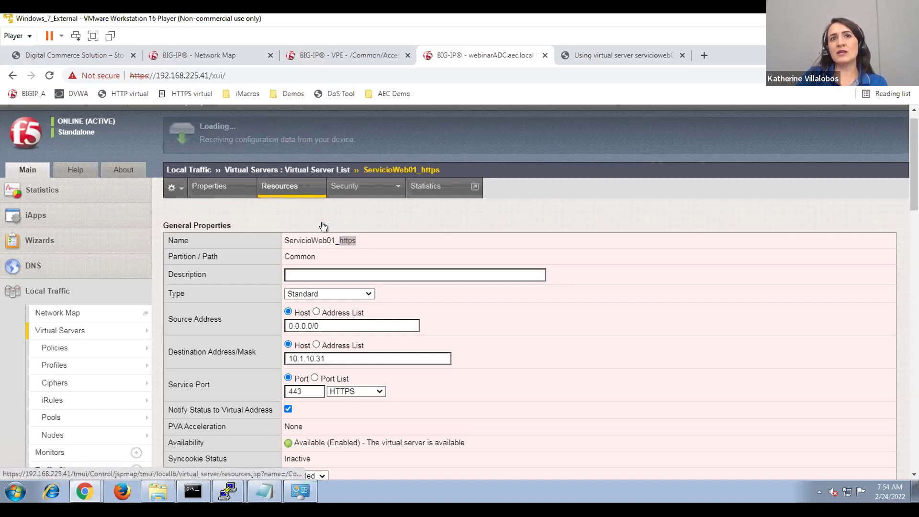
left_click(341, 245)
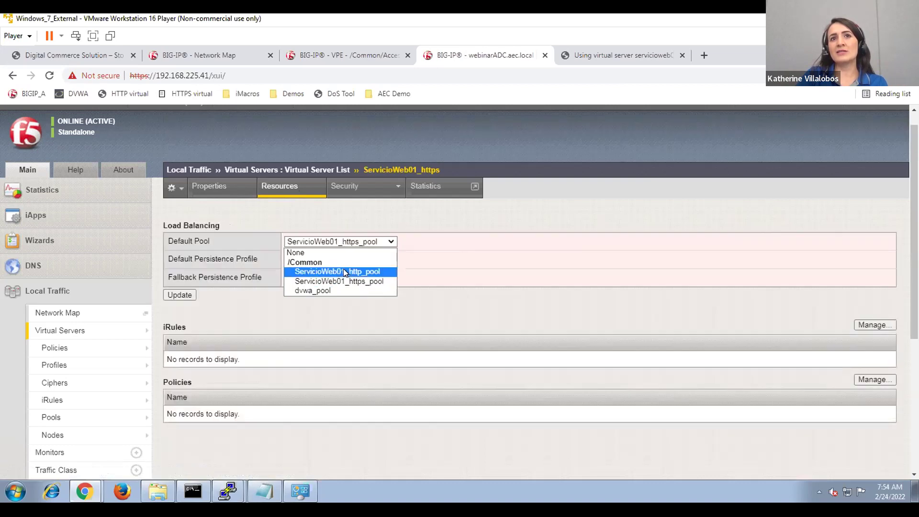
left_click(343, 269)
left_click(187, 296)
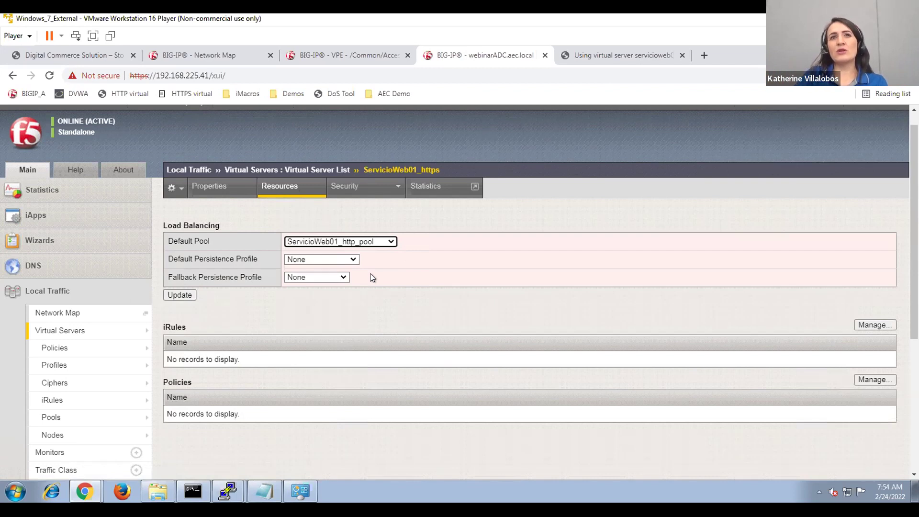
left_click(386, 298)
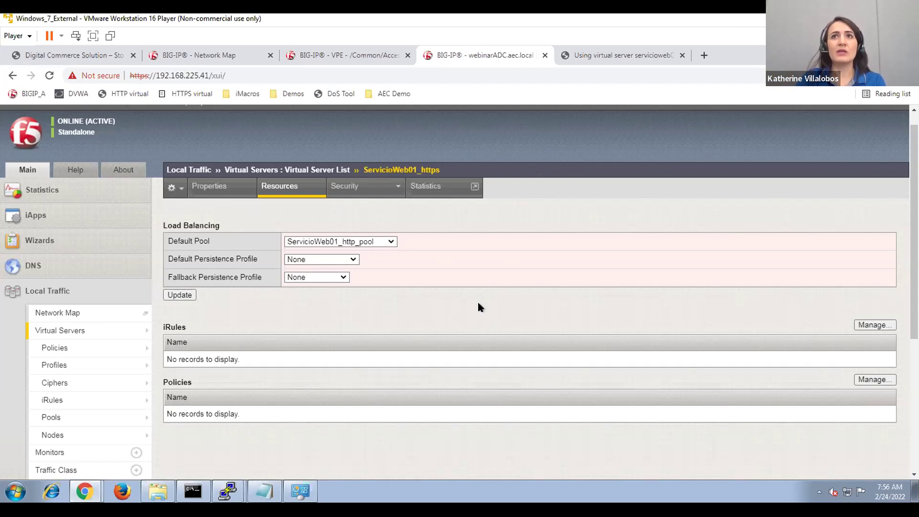
Load the DVWA login page in a new tab from the AEC Demo bookmarks.
left_click(610, 53)
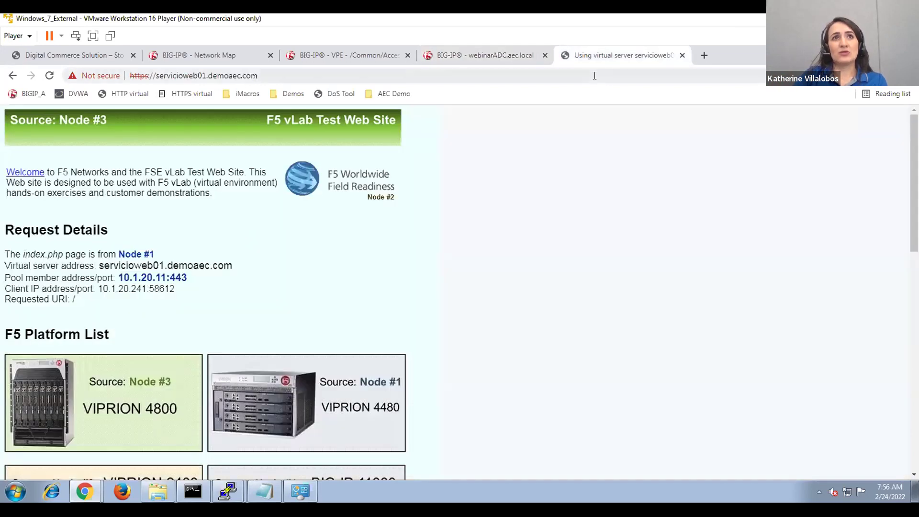
left_click(697, 57)
left_click(378, 94)
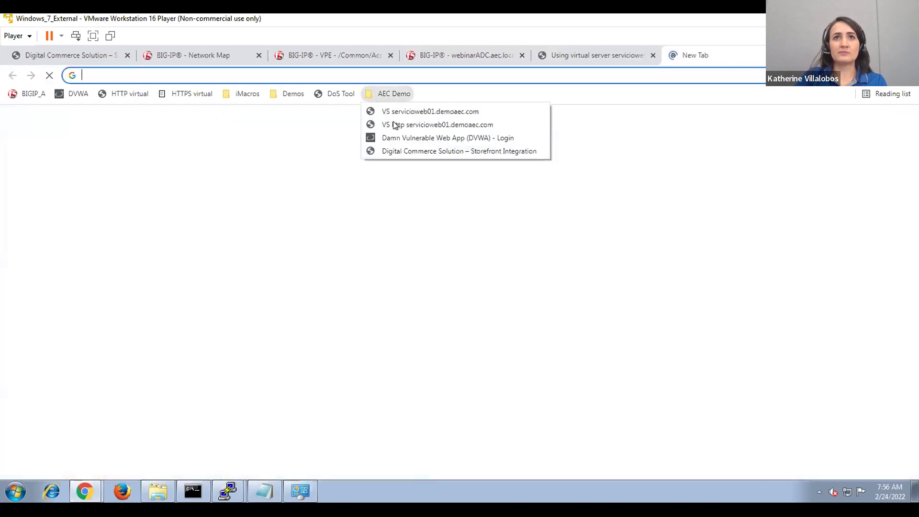
left_click(399, 139)
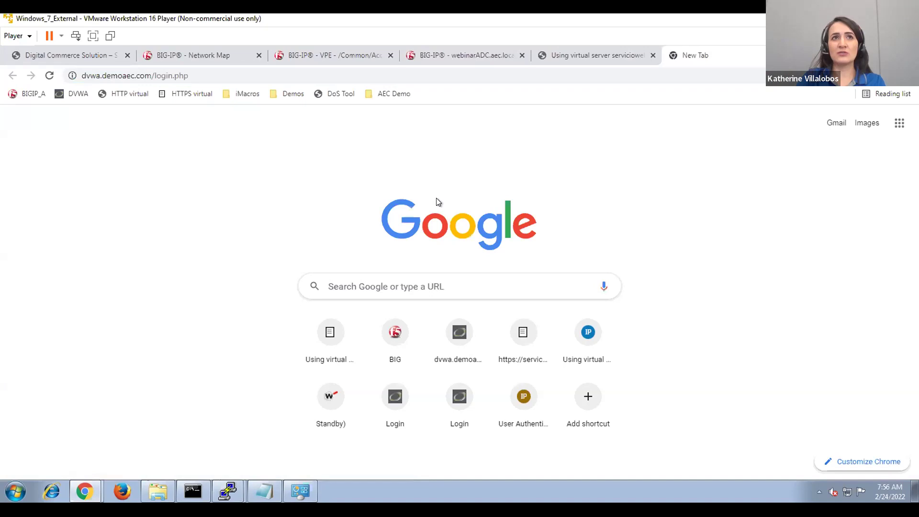
Close the 'Using virtual server' test-site tab, leaving the DVWA login address in view.
left_click(567, 47)
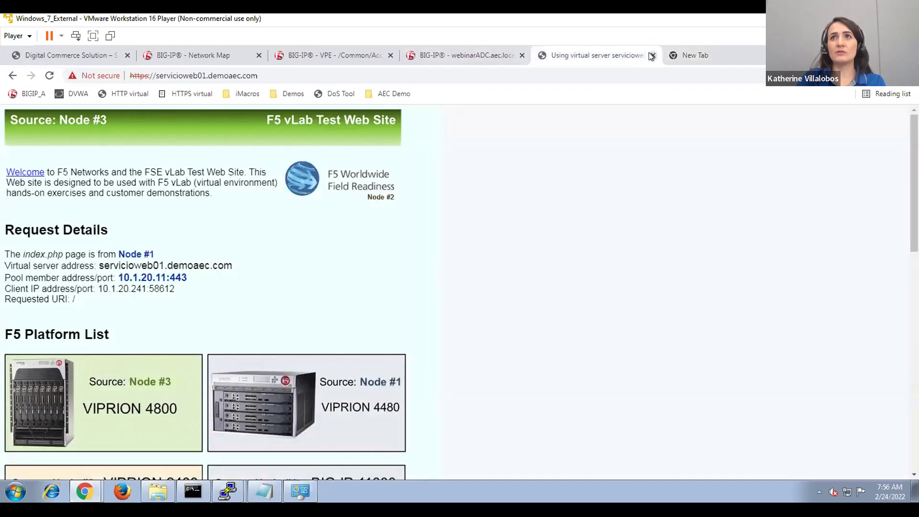
left_click(652, 55)
left_click(568, 75)
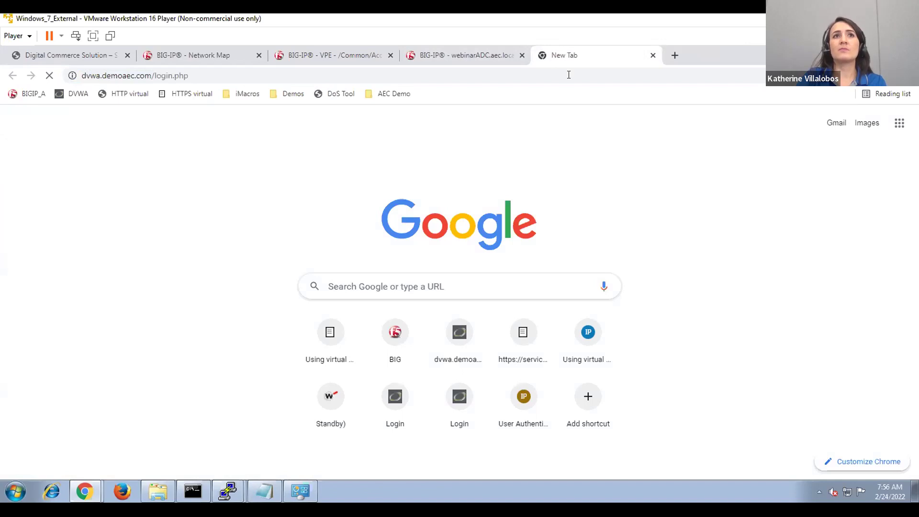
left_click(569, 75)
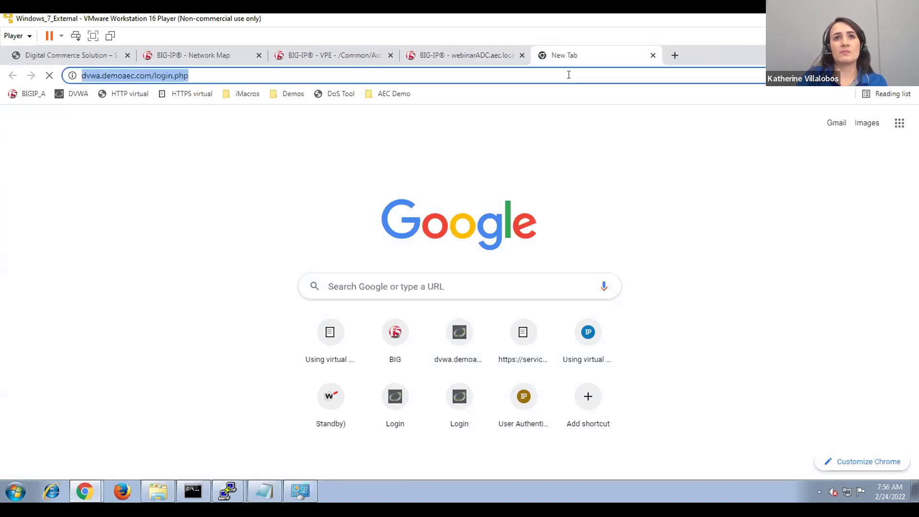
Log in to DVWA with the autofilled demo username and its password, reaching the Welcome page.
left_click(473, 53)
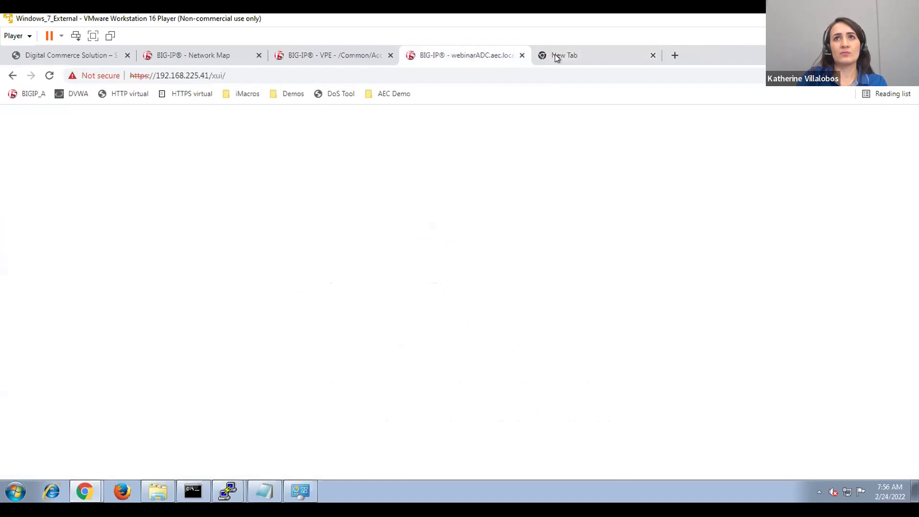
left_click(549, 62)
left_click(549, 74)
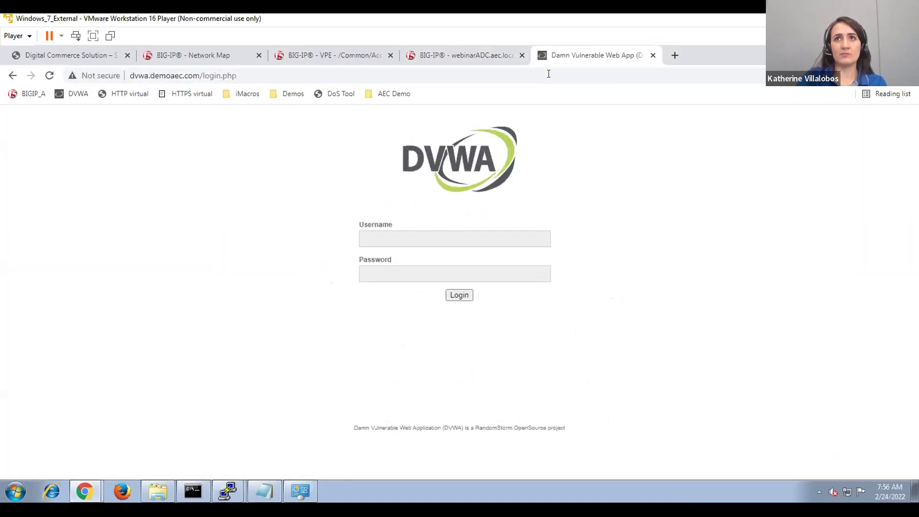
left_click(427, 235)
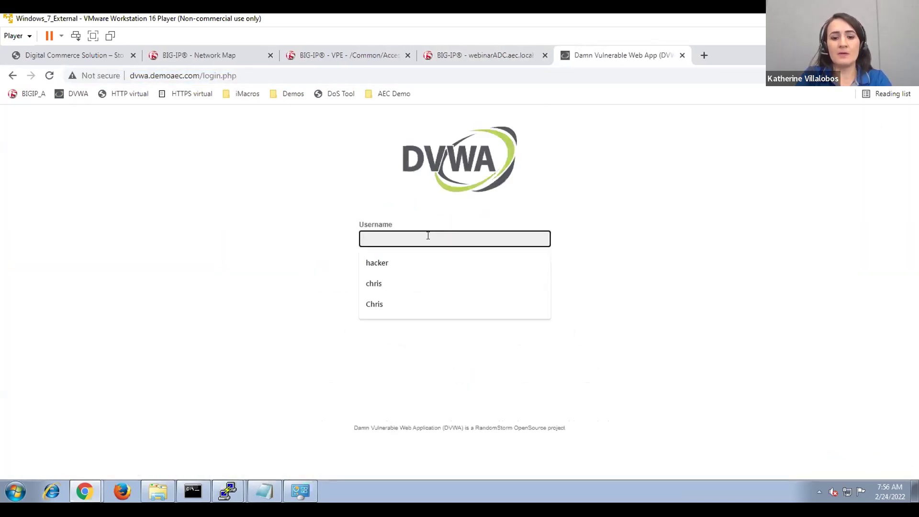
type("hac")
key("Down")
key("Return")
key("Tab")
type("letmein")
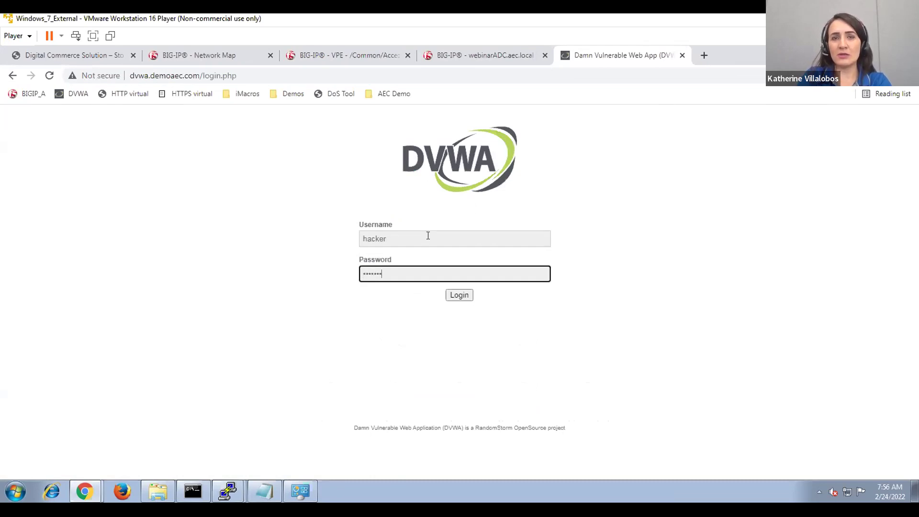
key("Return")
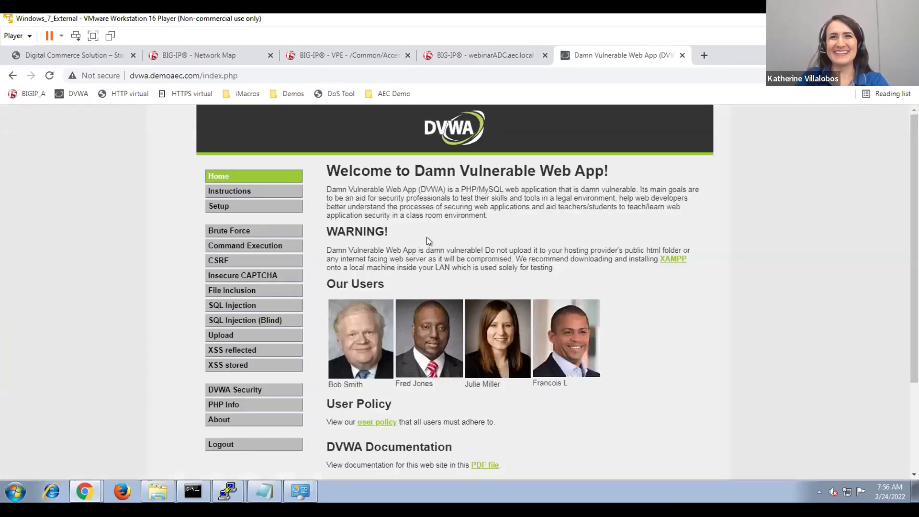
scroll(495, 329, "down", 4)
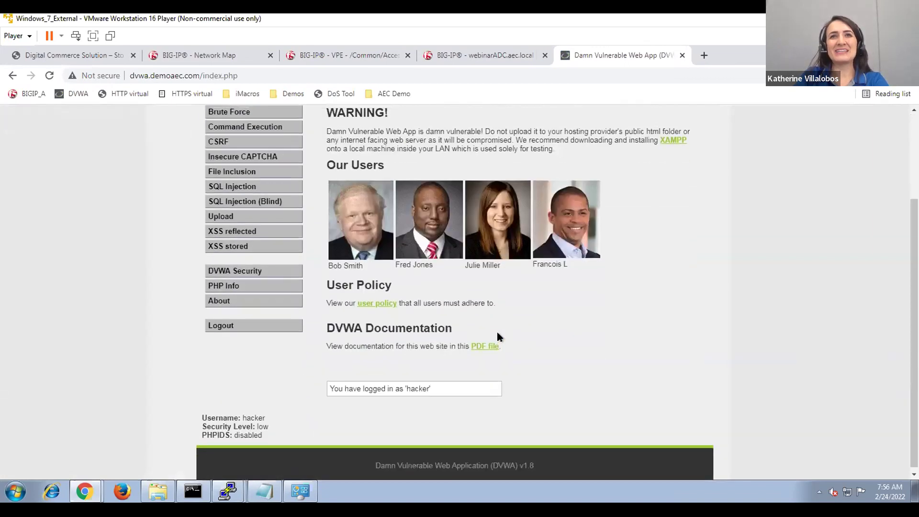
scroll(495, 329, "up", 4)
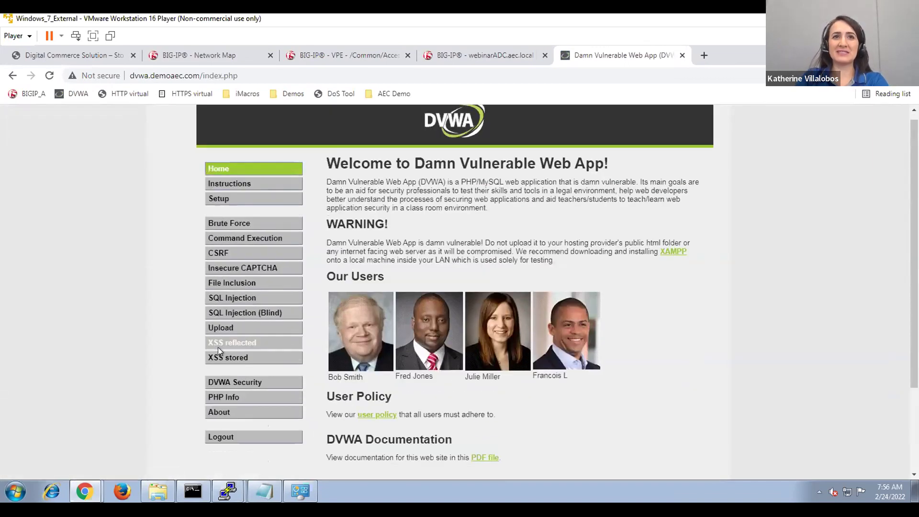
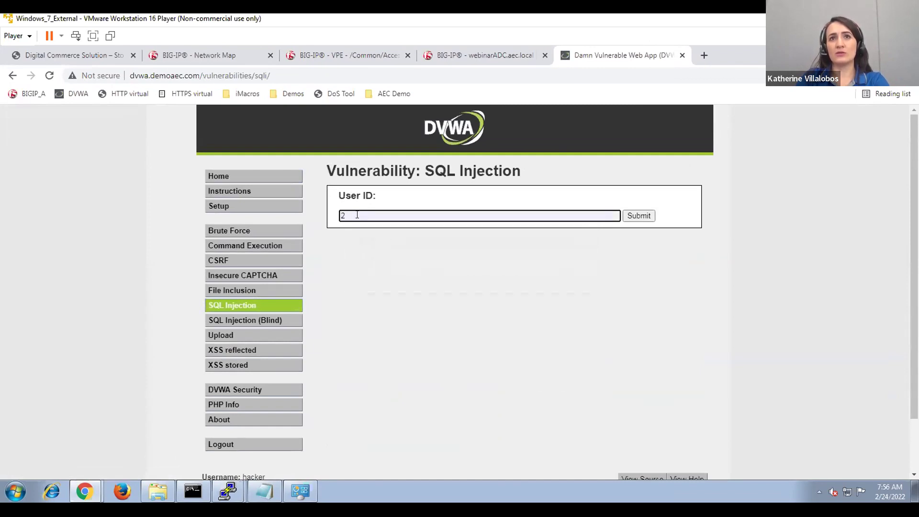
Submit User ID 2, then briefly highlight the returned first- and last-name record.
left_click(635, 217)
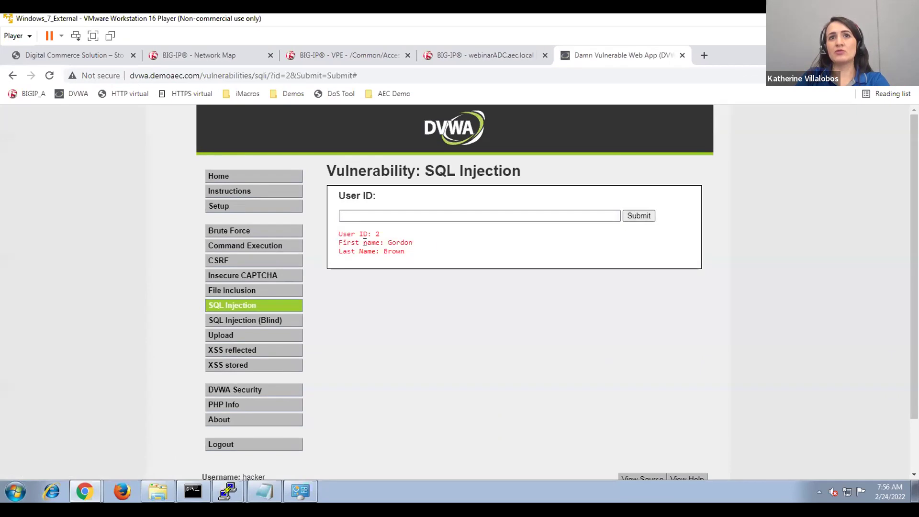
left_click_drag(345, 233, 408, 252)
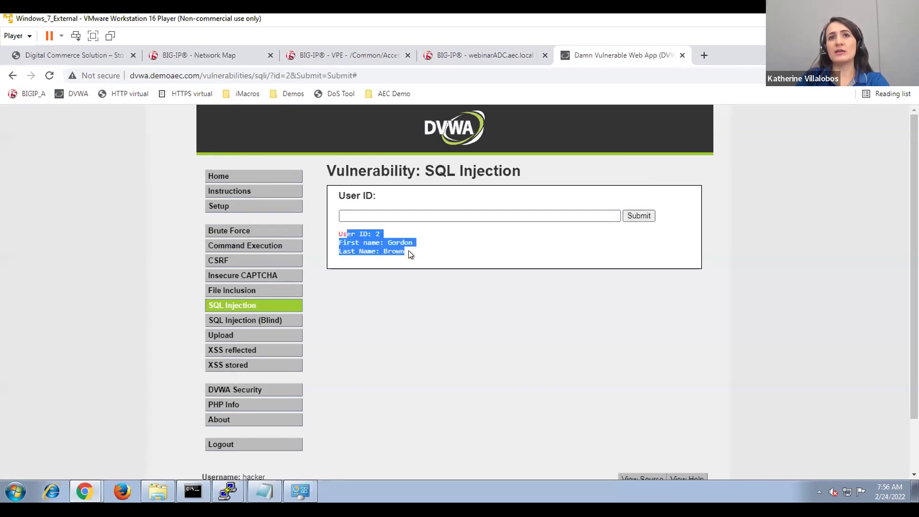
left_click(408, 250)
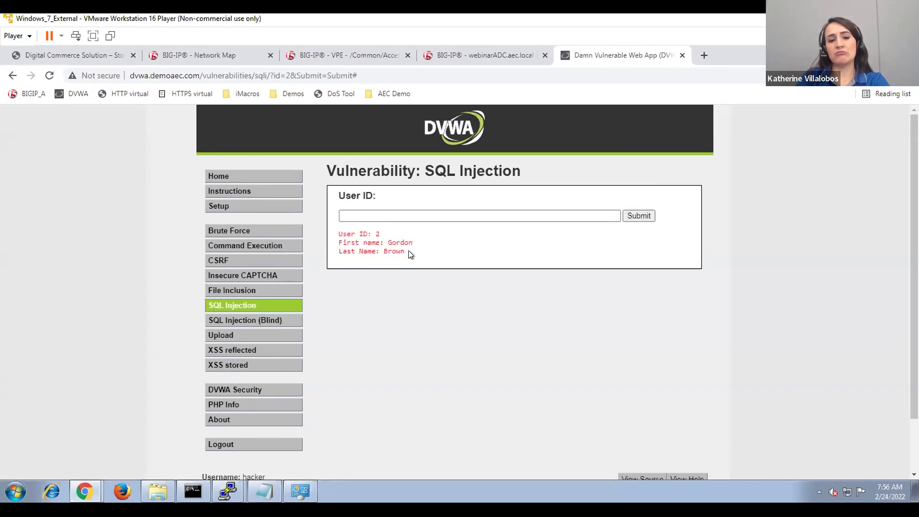
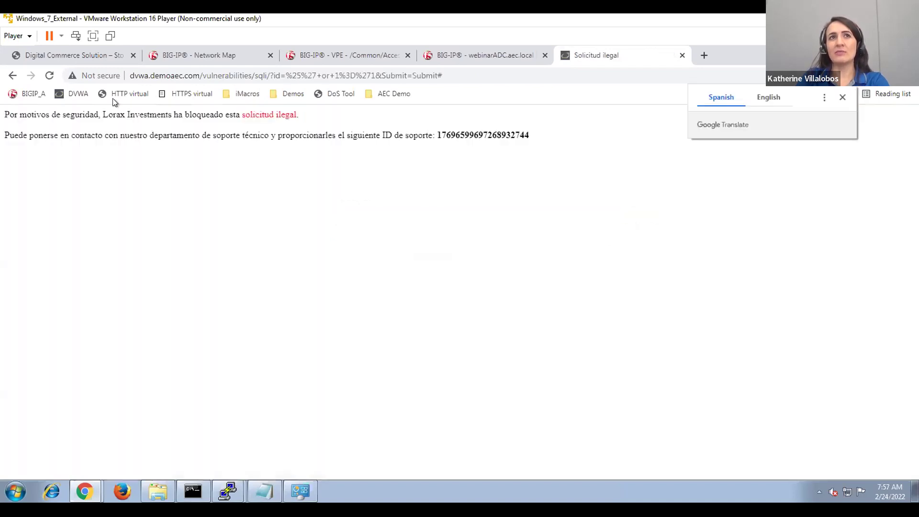
Return to the BIG-IP Virtual Server List and open dvwa_App's Security > Policies page.
left_click(308, 55)
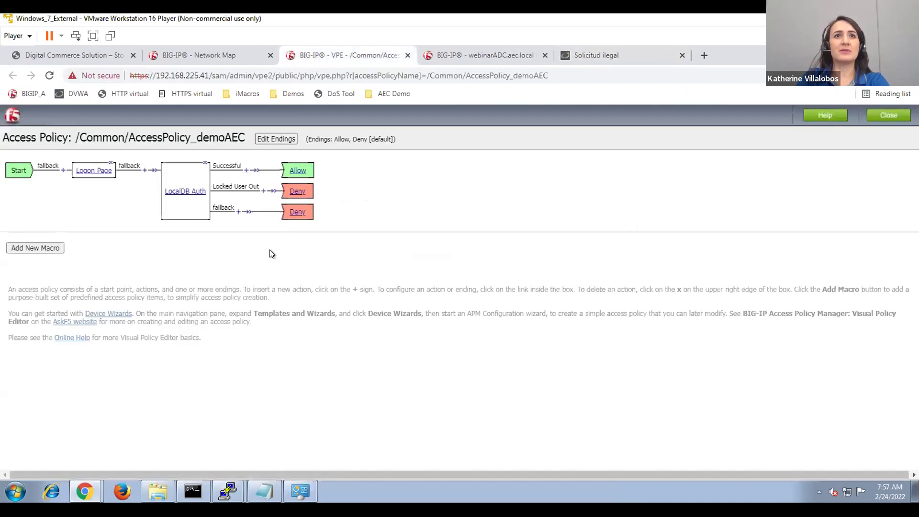
left_click(433, 54)
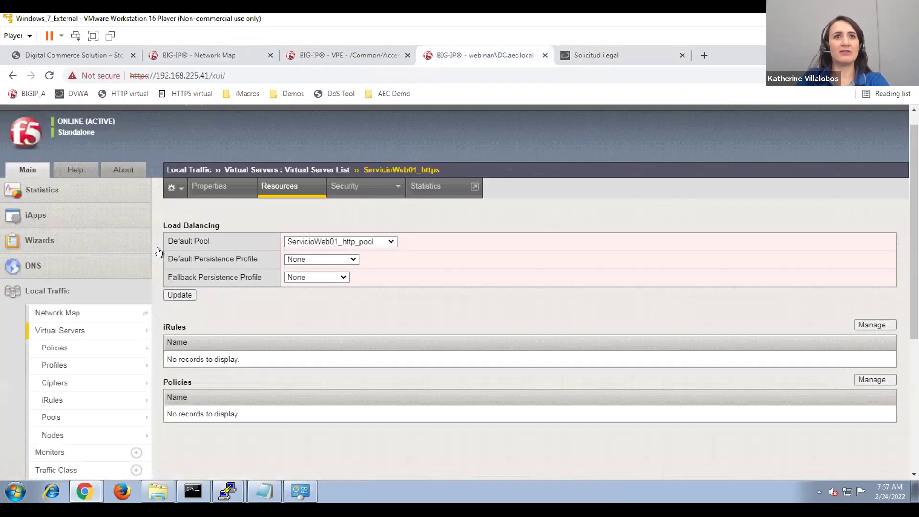
left_click(258, 186)
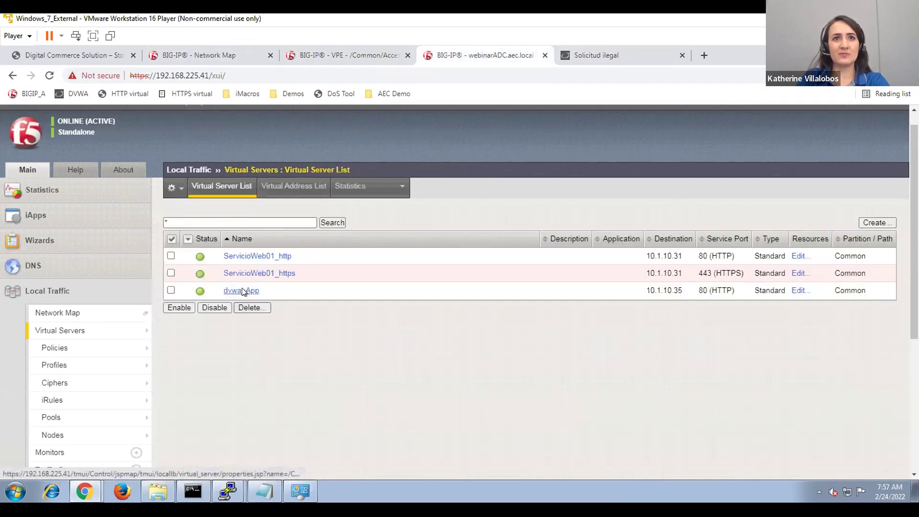
left_click(241, 290)
mouse_move(353, 188)
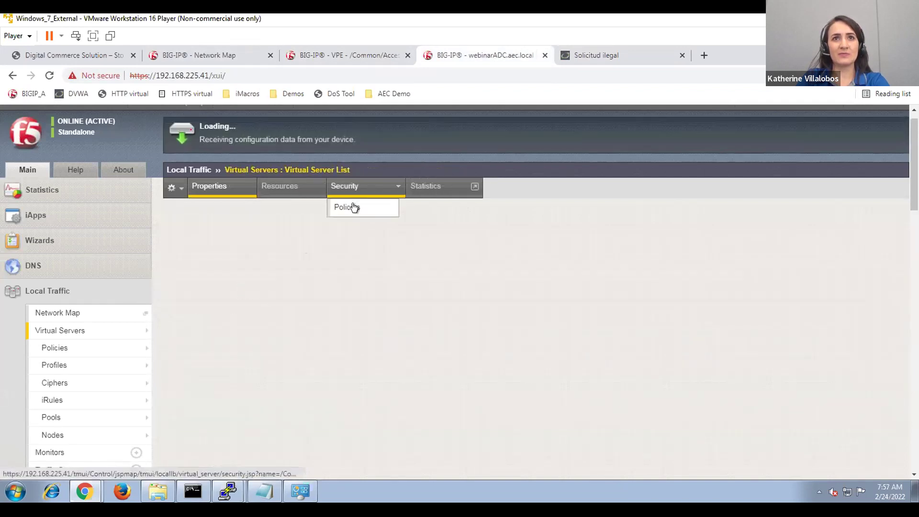
left_click(352, 206)
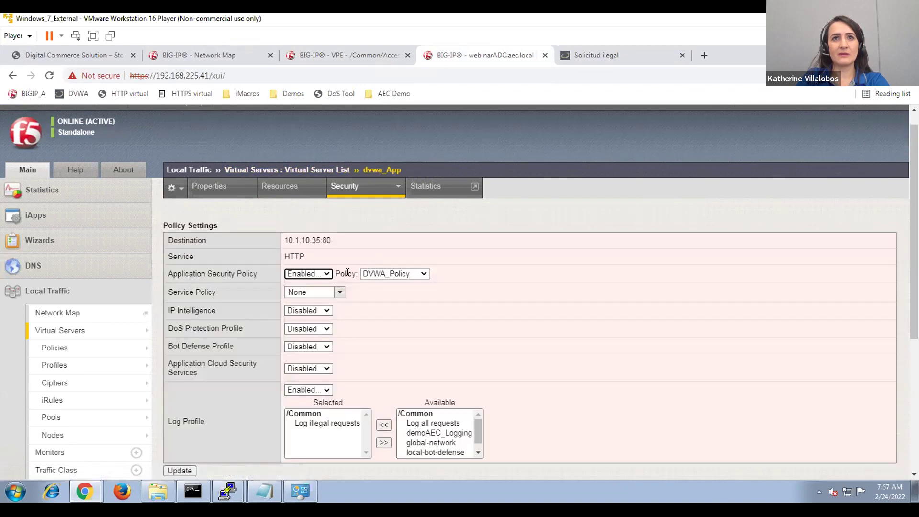
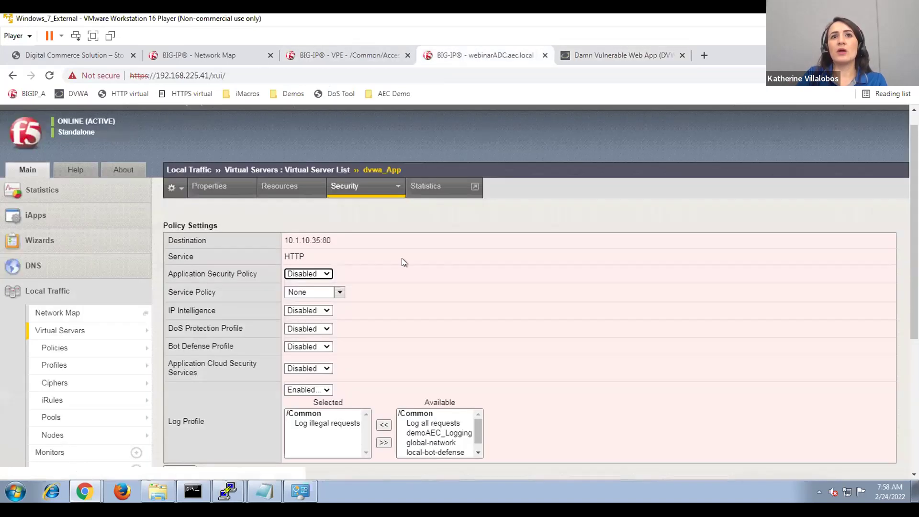
Go from the dvwa_App settings to the Application Security policies list via the Security menu.
scroll(71, 387, "down", 4)
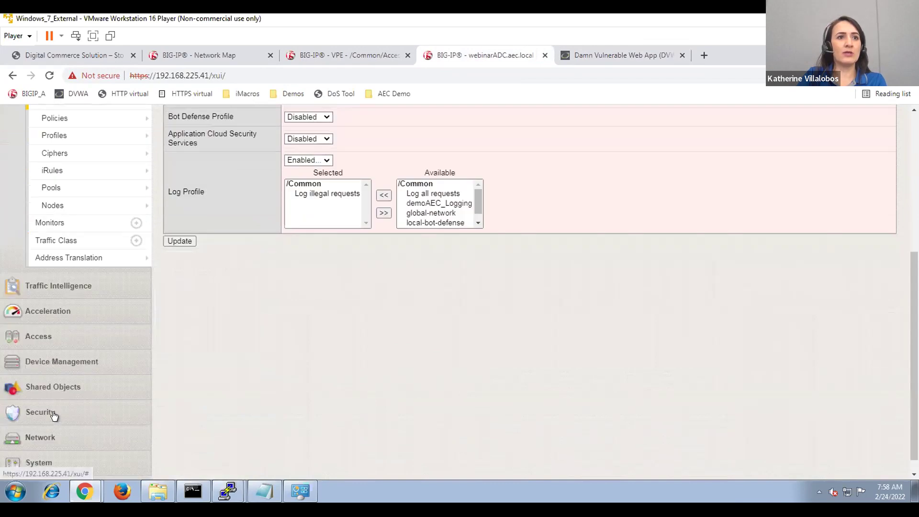
left_click(53, 413)
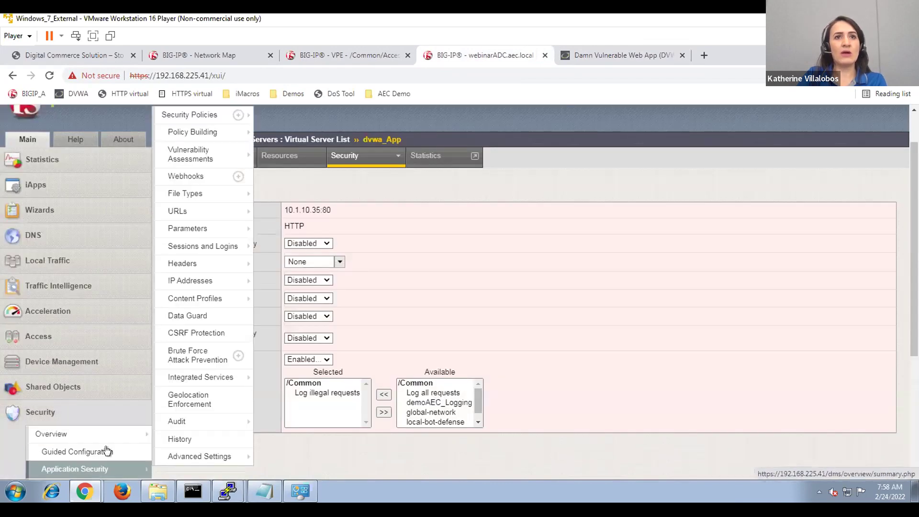
left_click(83, 470)
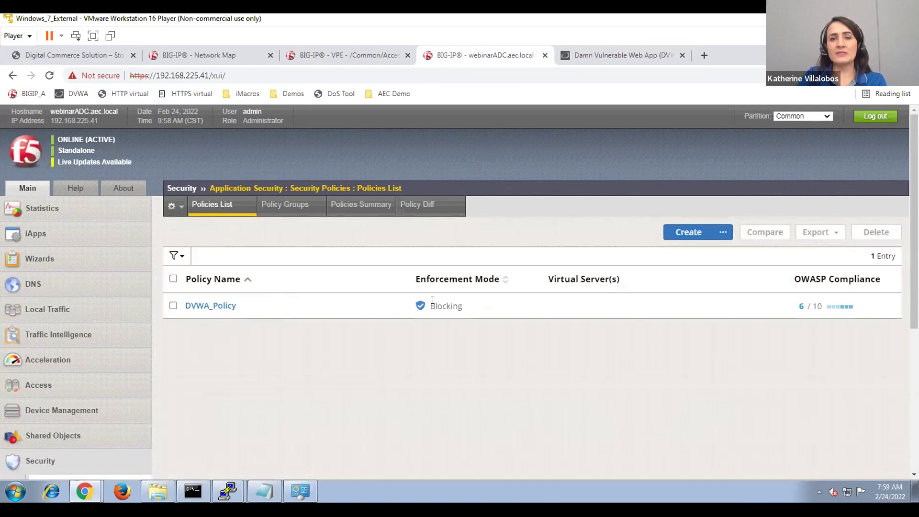
Highlight DVWA_Policy's Blocking enforcement mode in the policies list, then clear the highlight.
left_click_drag(458, 304, 421, 304)
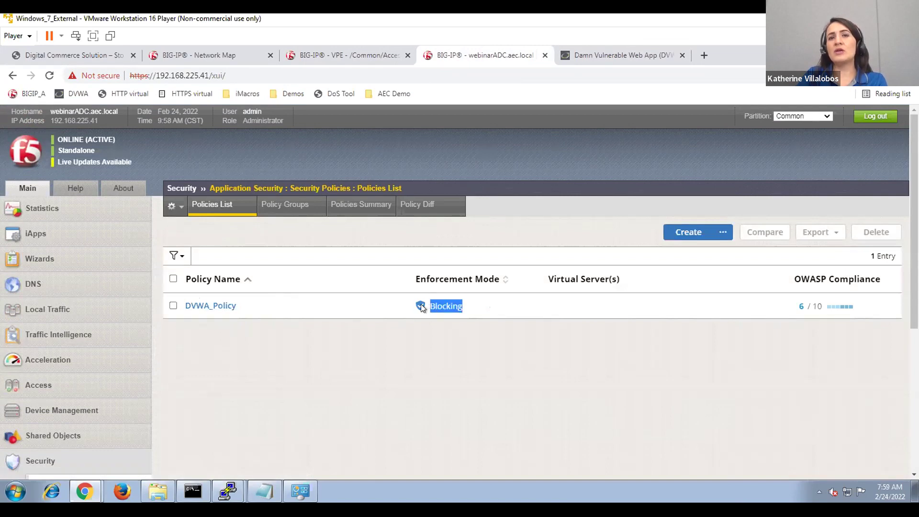
left_click(438, 349)
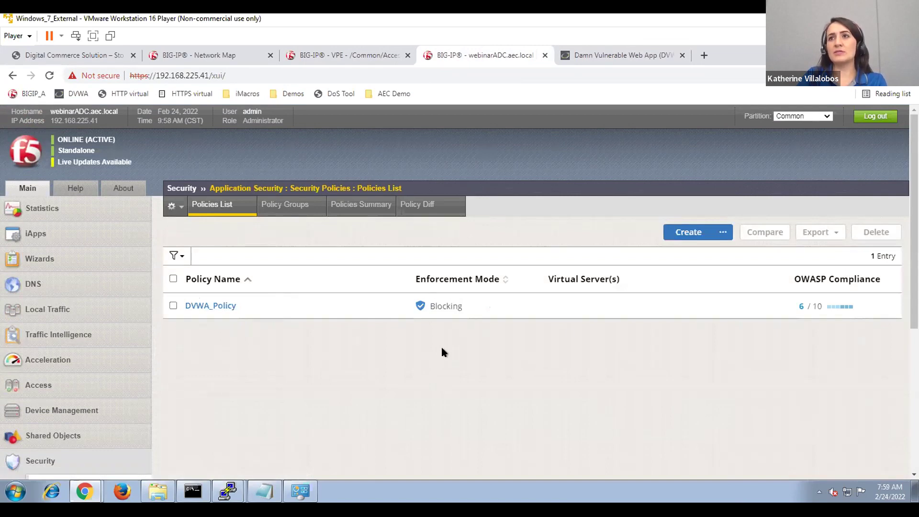
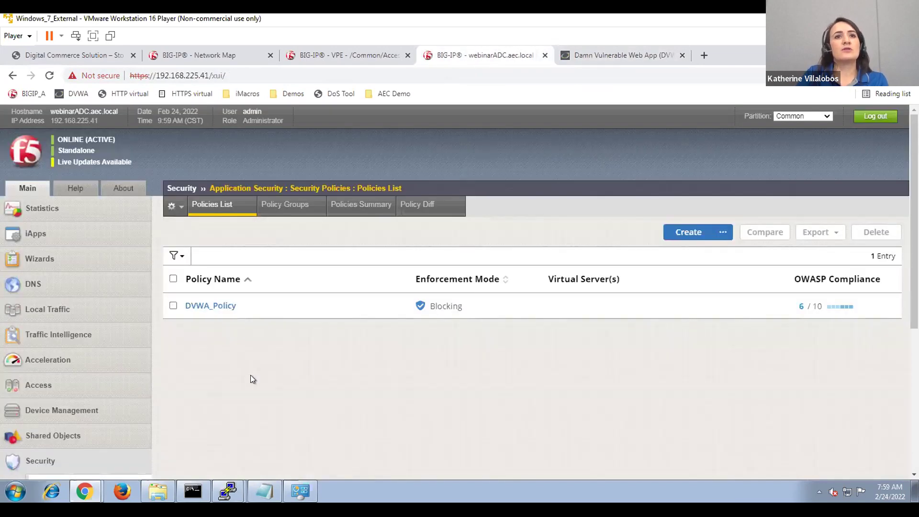
Open the dvwa_App virtual server from the Local Traffic Virtual Server List.
scroll(192, 376, "down", 2)
mouse_move(62, 194)
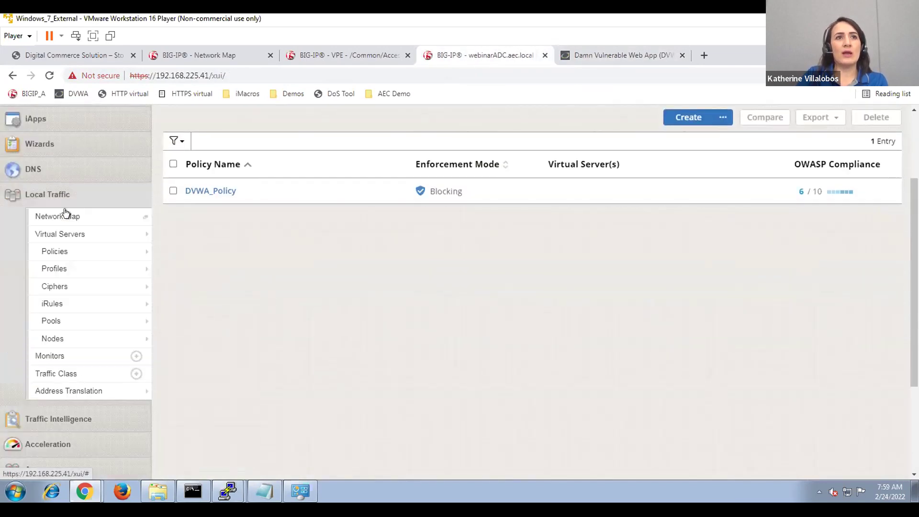
left_click(71, 233)
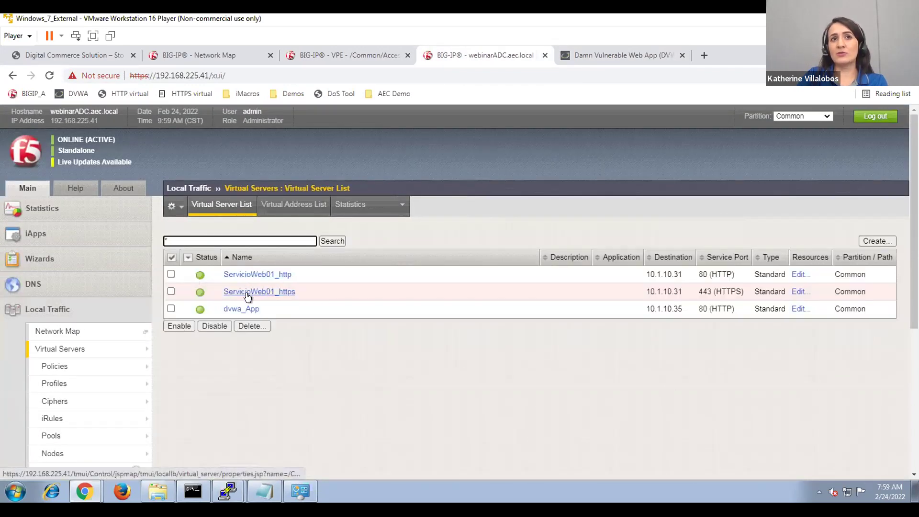
left_click(232, 309)
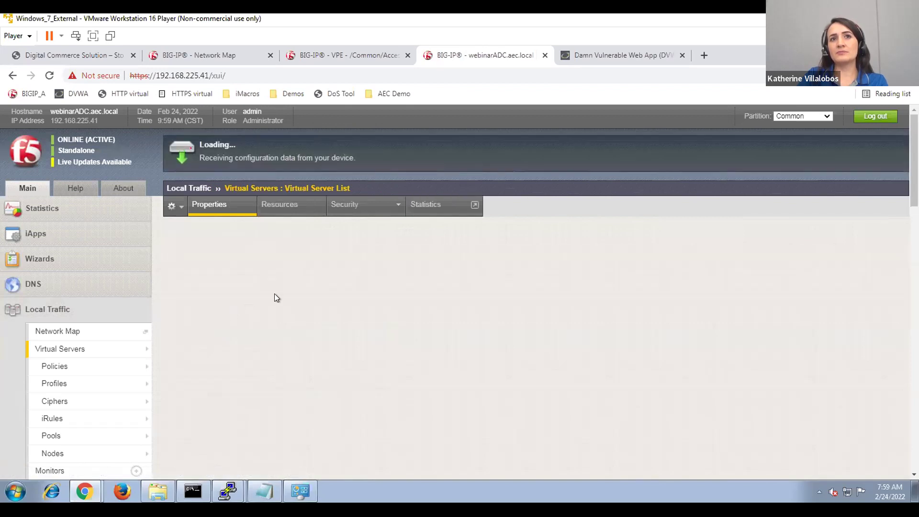
On dvwa_App's Security Policies tab, enable DVWA_Policy with the Log illegal requests profile, then update.
mouse_move(361, 207)
left_click(360, 228)
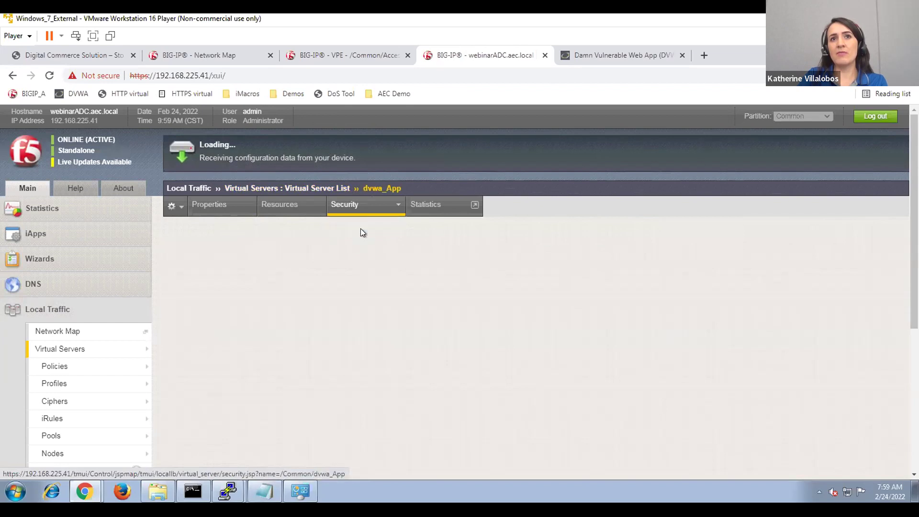
left_click(319, 293)
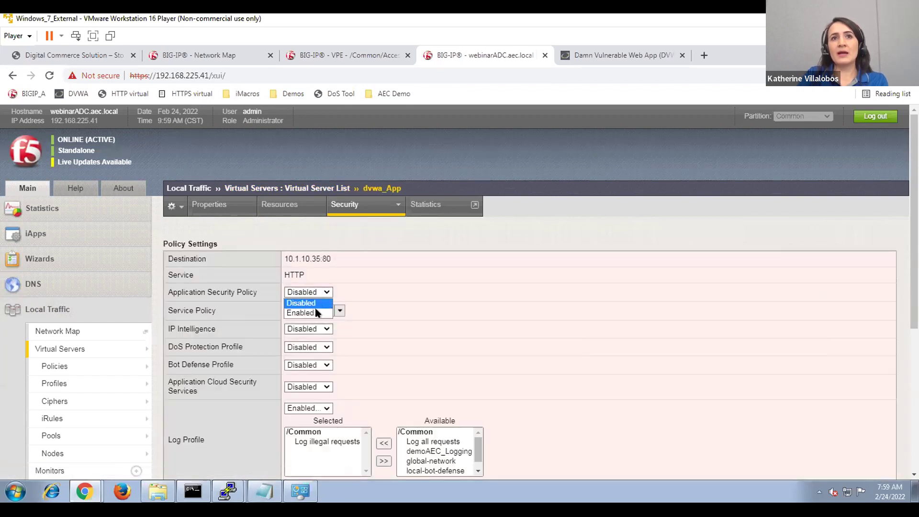
left_click(309, 311)
scroll(382, 345, "down", 1)
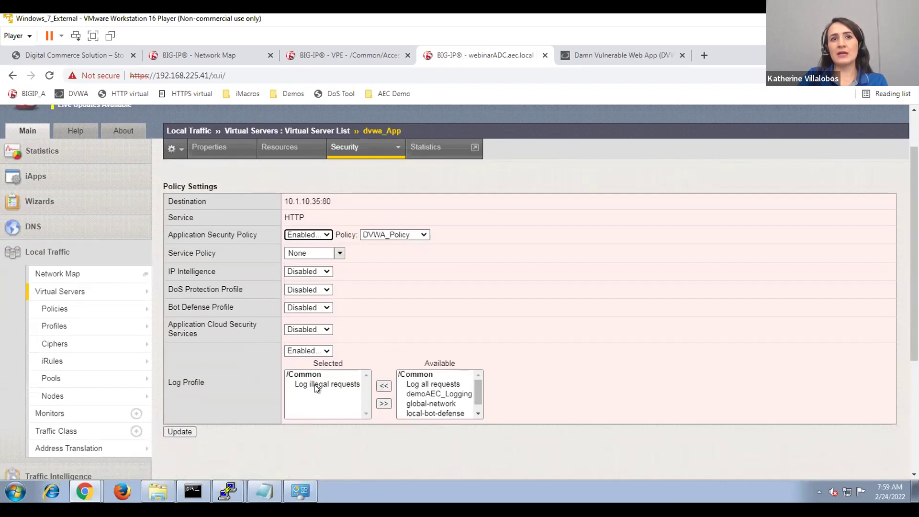
left_click(315, 386)
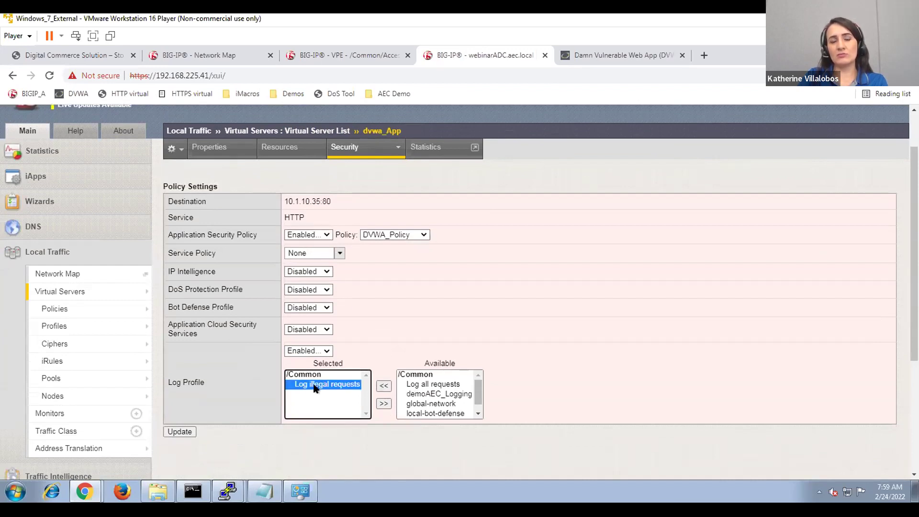
left_click(309, 431)
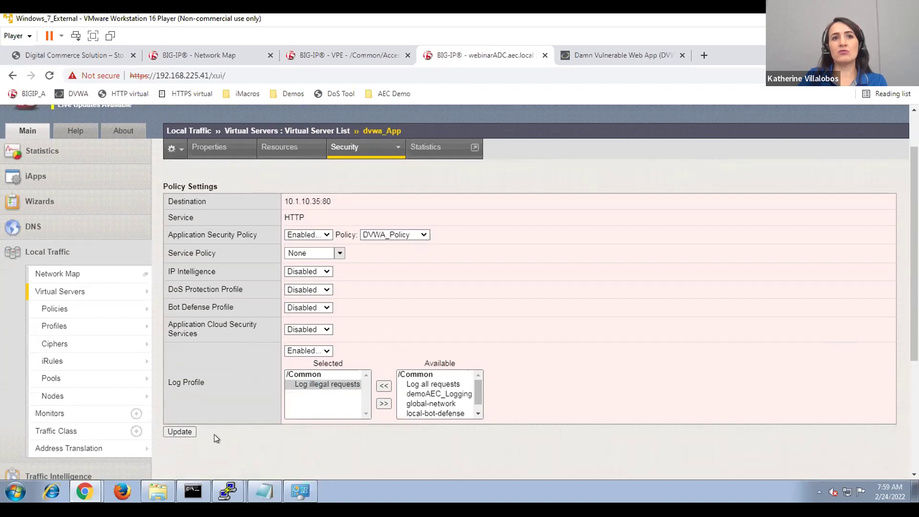
left_click(180, 432)
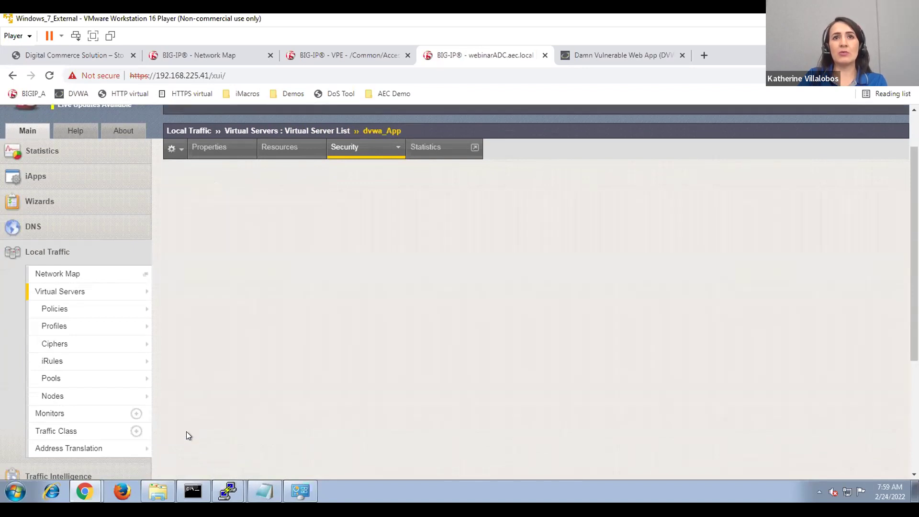
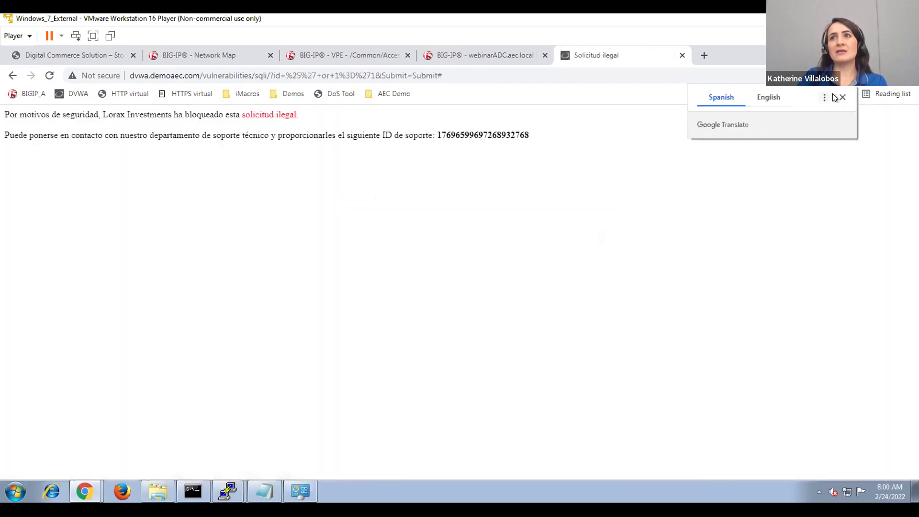
Dismiss the translate offer and highlight the 'bloqueado esta solicitud ilegal' message on DVWA's rejection page.
left_click(842, 97)
left_click_drag(196, 114, 304, 115)
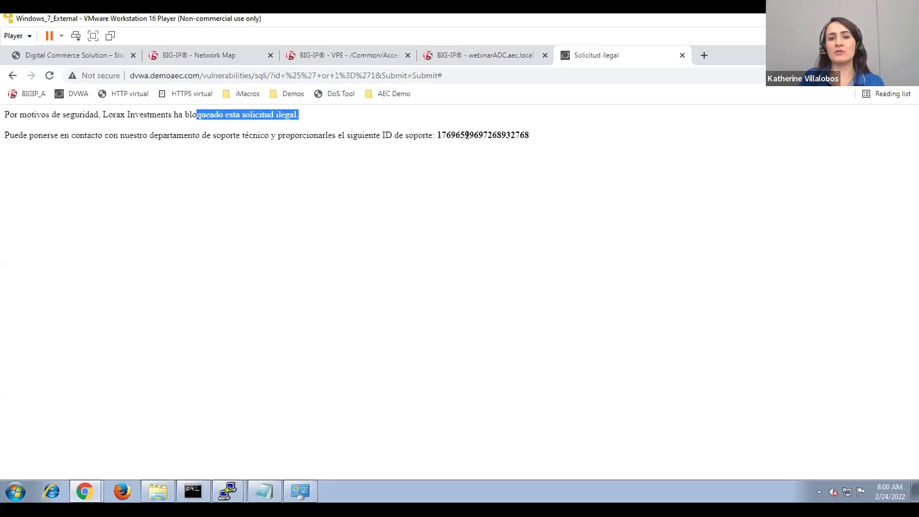
left_click(514, 179)
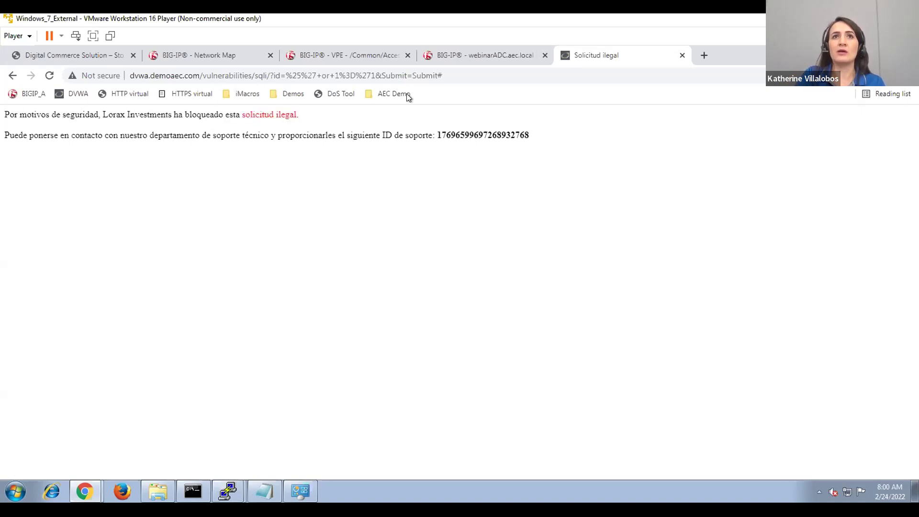
In the BIG-IP tab, open Security > Event Logs > Application > Requests.
left_click(443, 54)
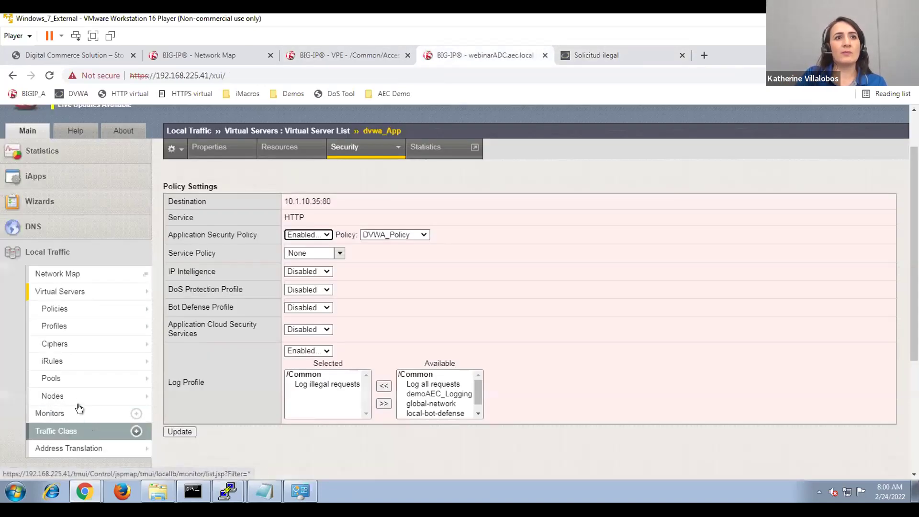
scroll(79, 411, "down", 4)
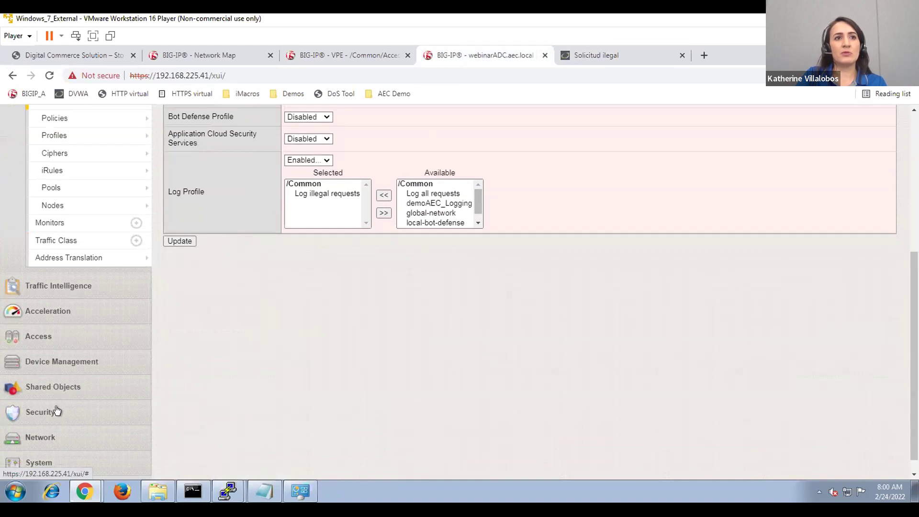
left_click(56, 411)
scroll(57, 407, "down", 4)
mouse_move(56, 411)
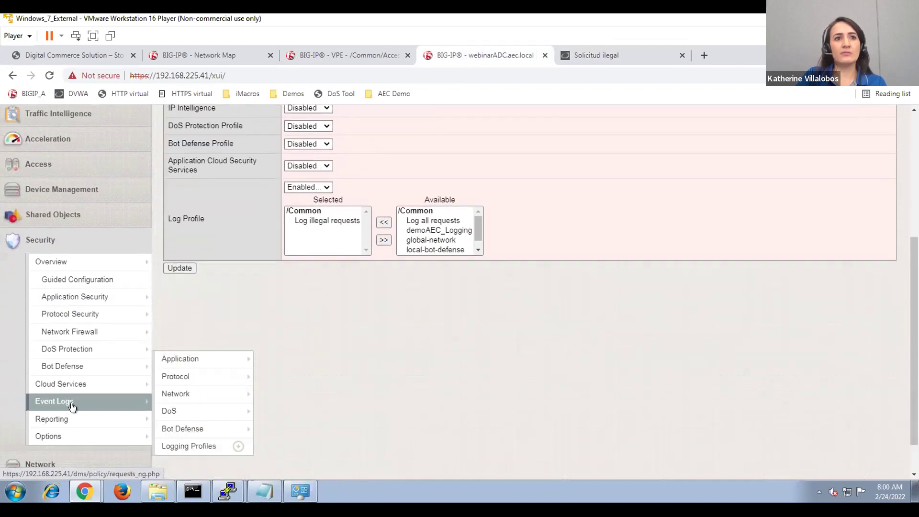
mouse_move(201, 359)
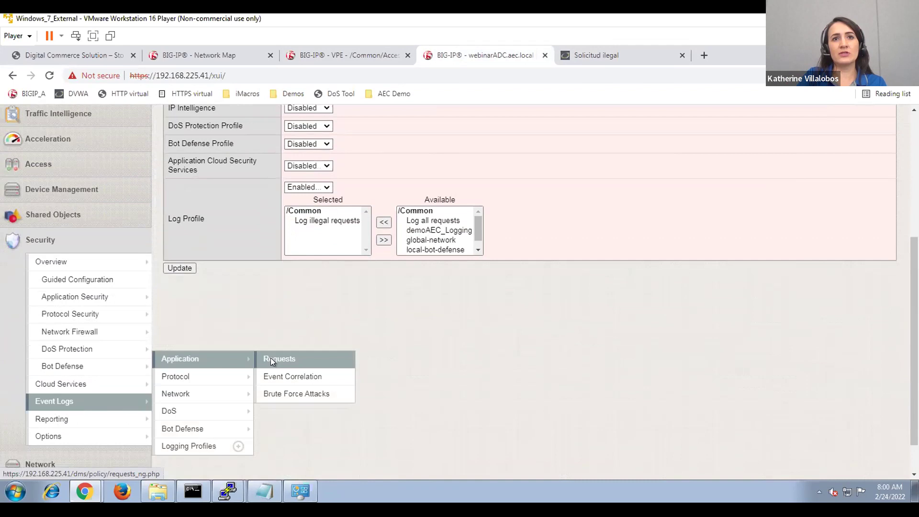
left_click(271, 360)
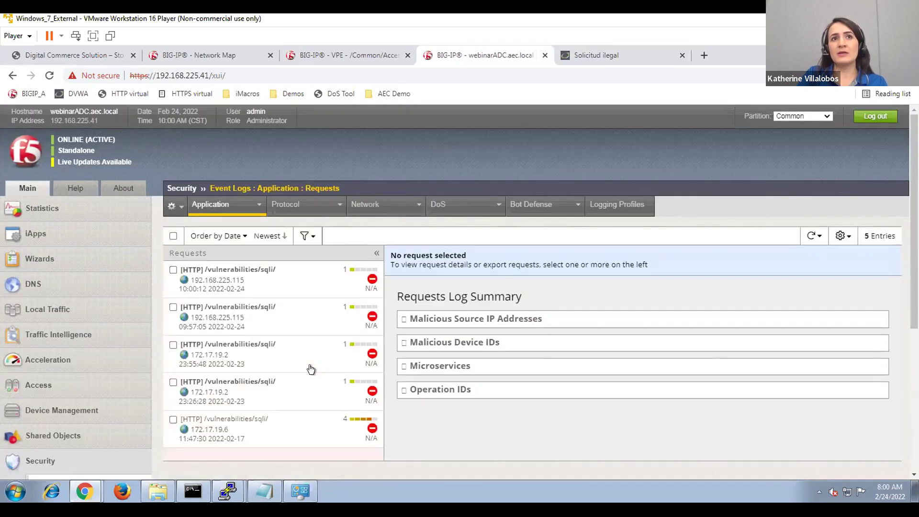
Select the newest request in the Requests list and check it against the blocked DVWA page.
left_click(269, 286)
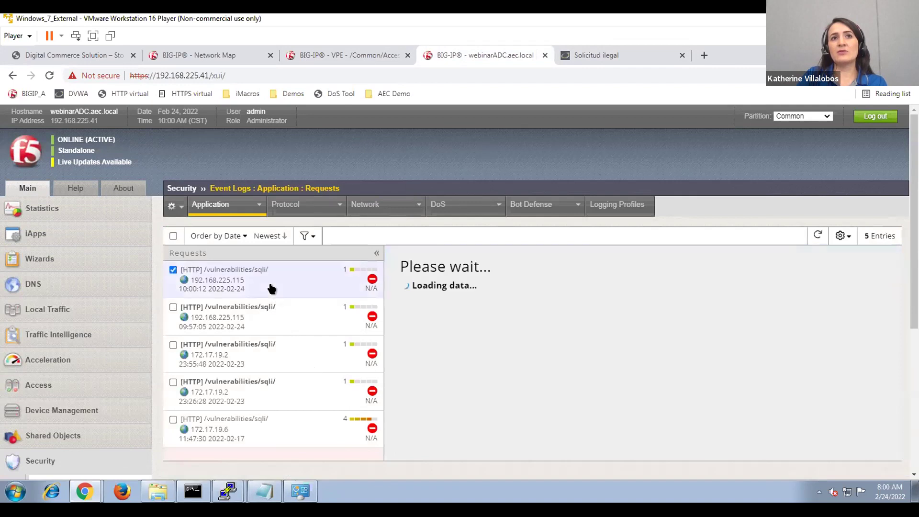
left_click(599, 56)
left_click(489, 59)
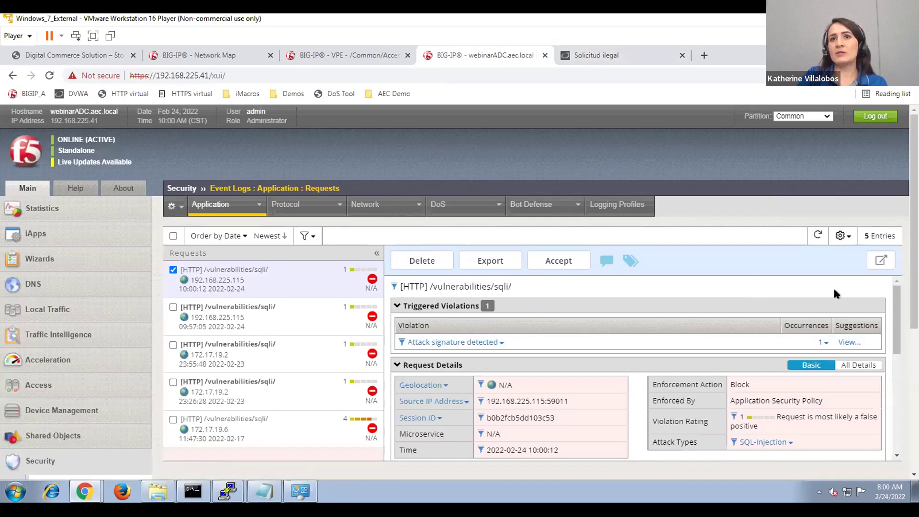
Review Triggered Violations, Request Details and Decoded Request: attack signature detected, action Block, SQL-Injection.
scroll(730, 337, "down", 2)
scroll(582, 320, "up", 1)
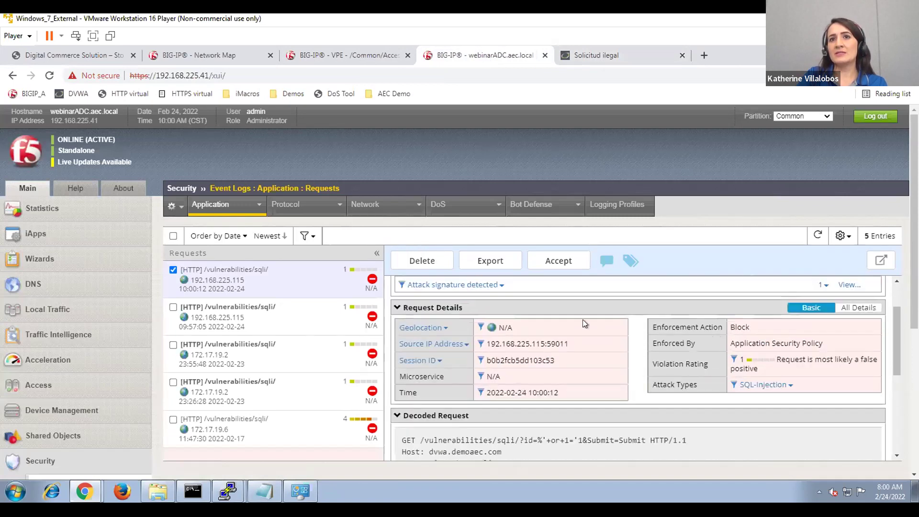
scroll(581, 320, "up", 1)
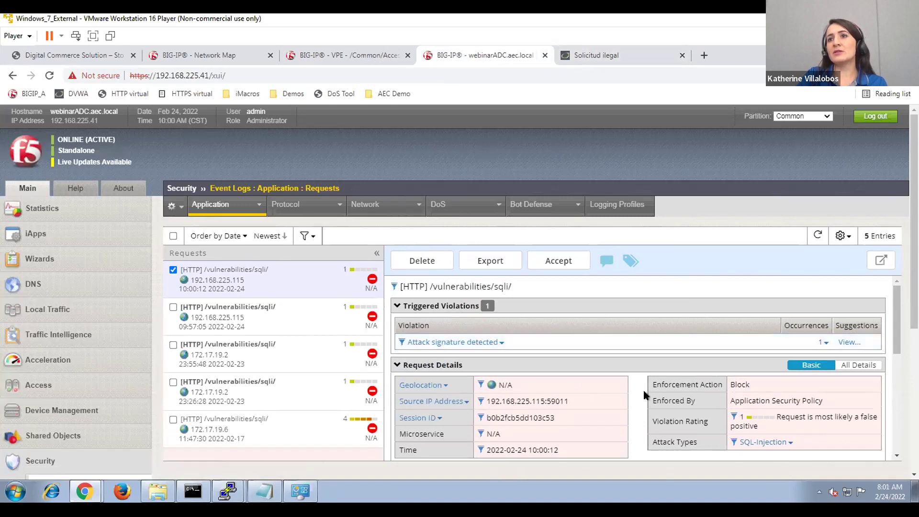
scroll(717, 390, "down", 1)
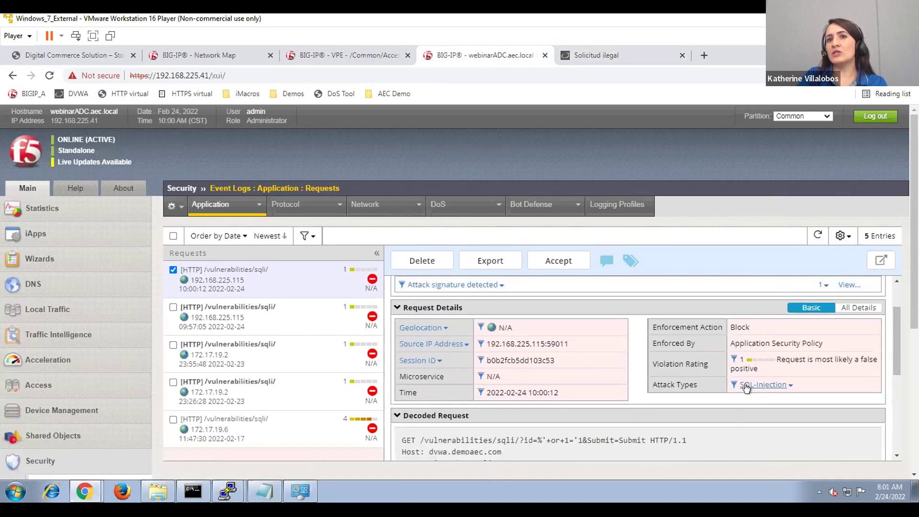
scroll(724, 424, "down", 2)
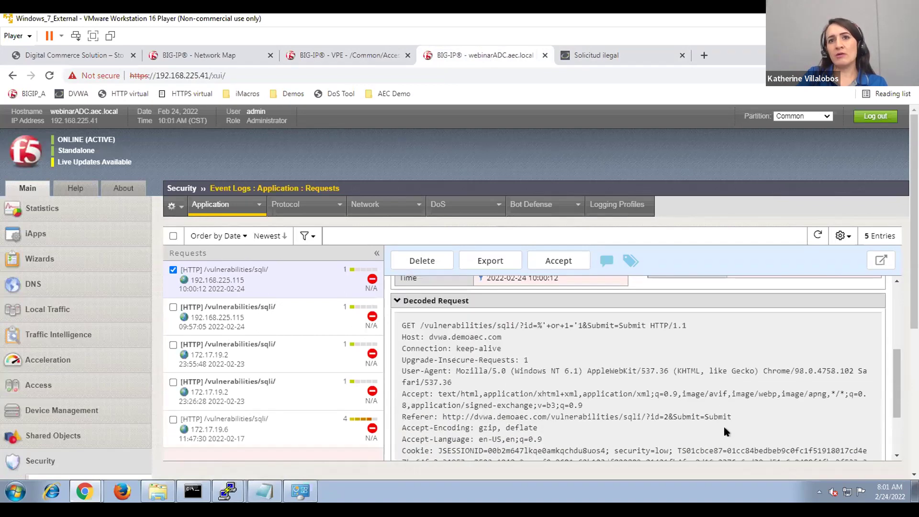
scroll(723, 424, "down", 1)
scroll(723, 425, "up", 3)
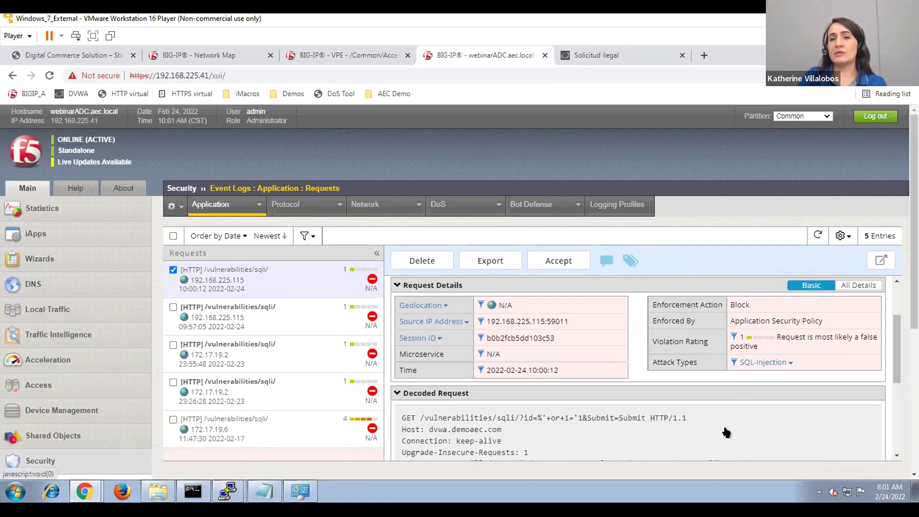
scroll(726, 432, "up", 2)
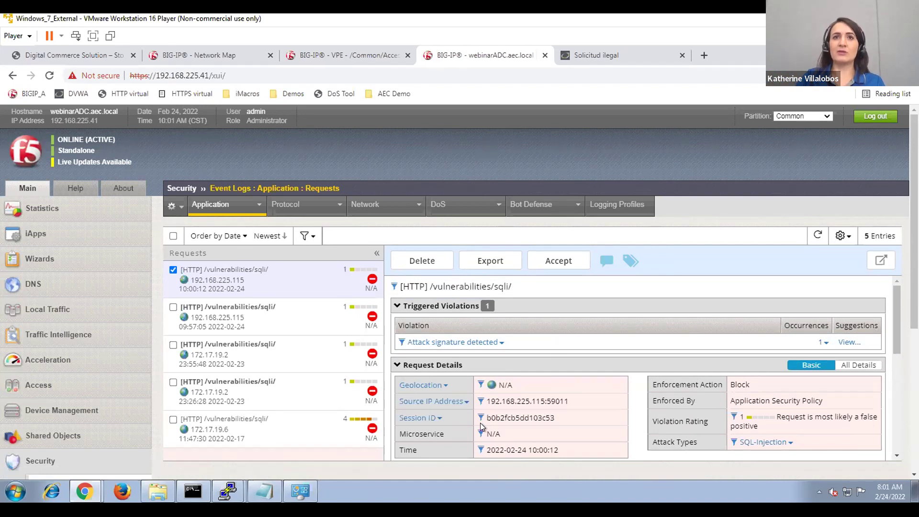
left_click(591, 55)
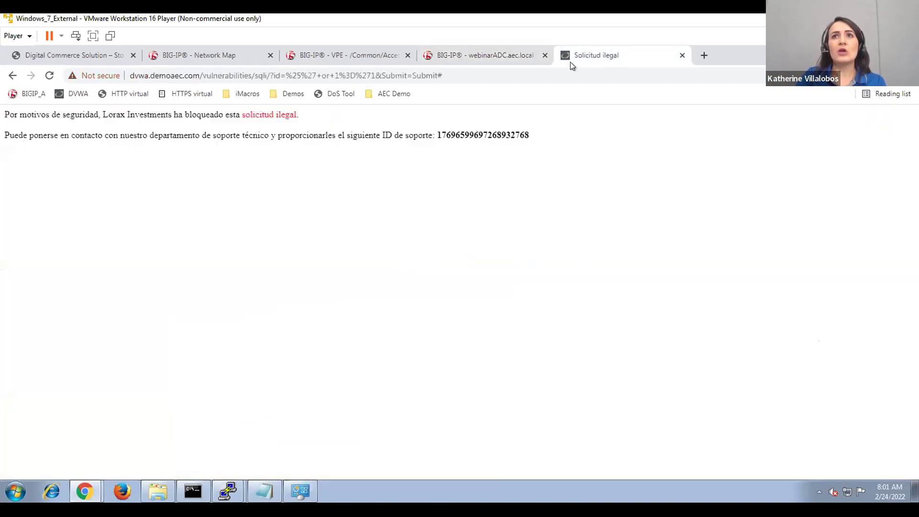
left_click(476, 55)
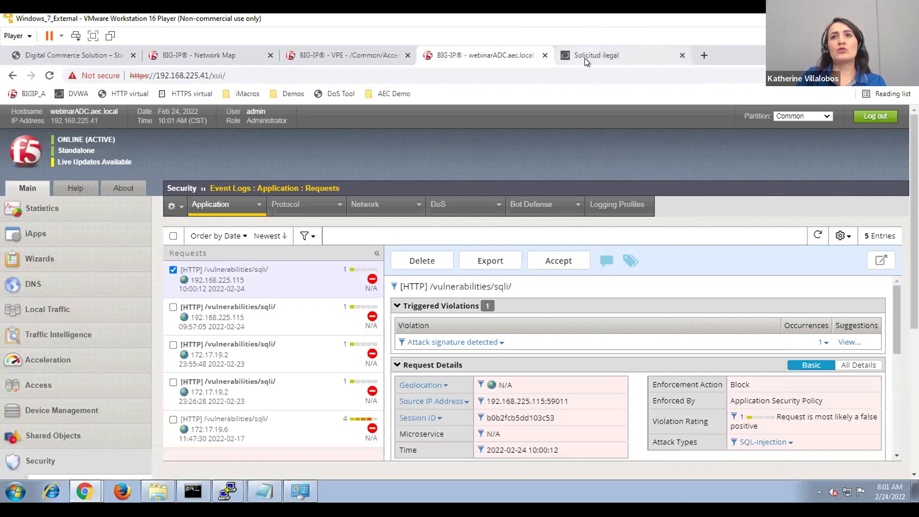
left_click(583, 56)
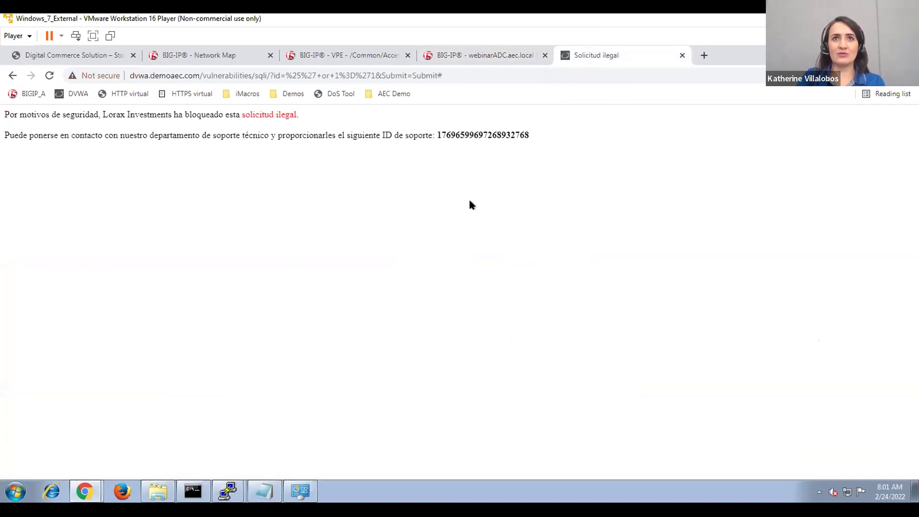
left_click(462, 55)
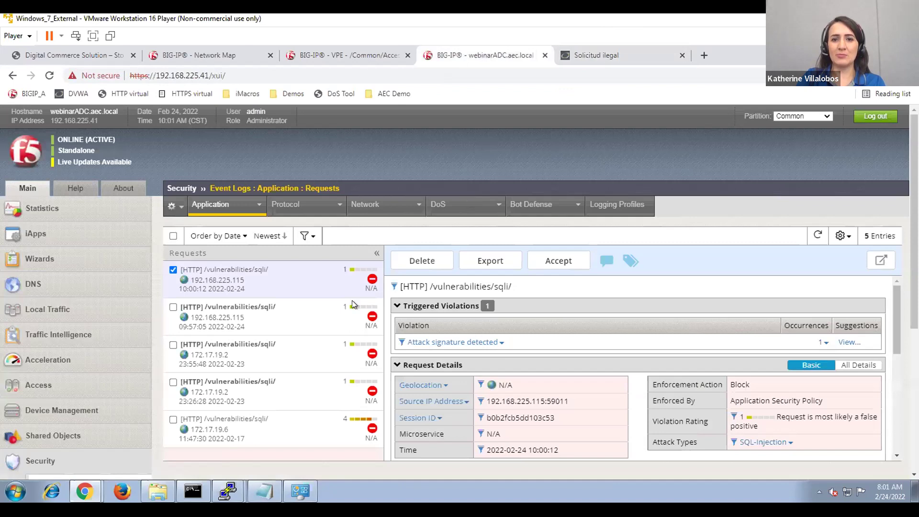